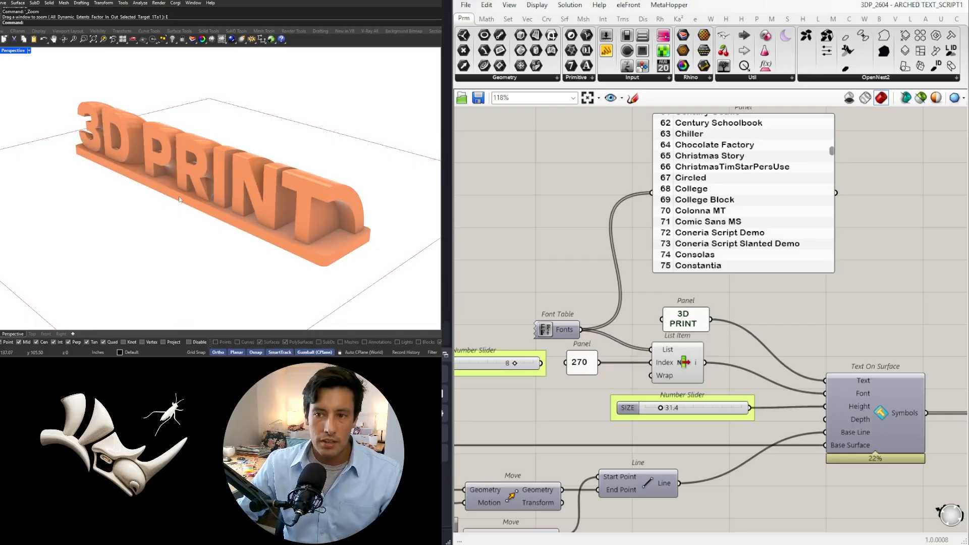
Examine the arched 3D PRINT text model from several angles and look over the complete node definition
right_drag(199, 193, 247, 210)
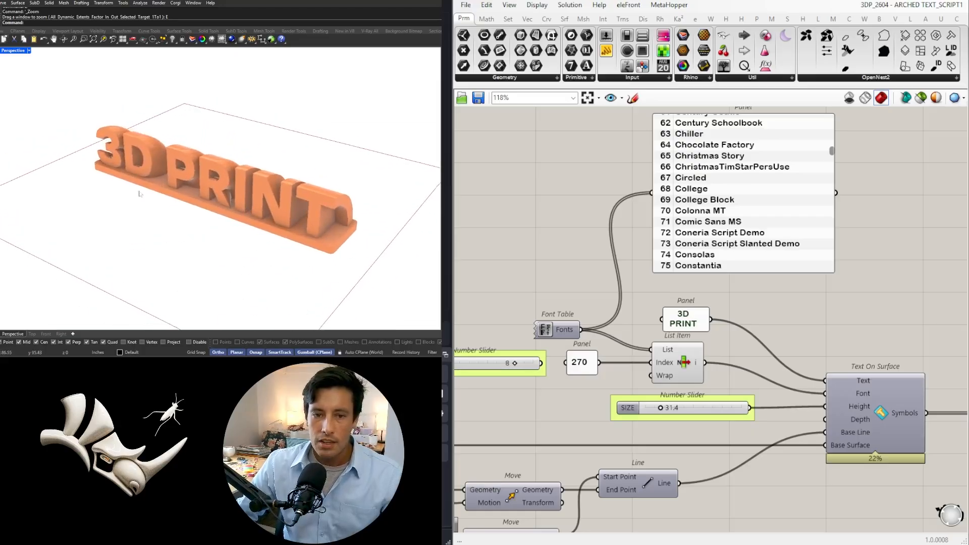
scroll(813, 299, down, 4)
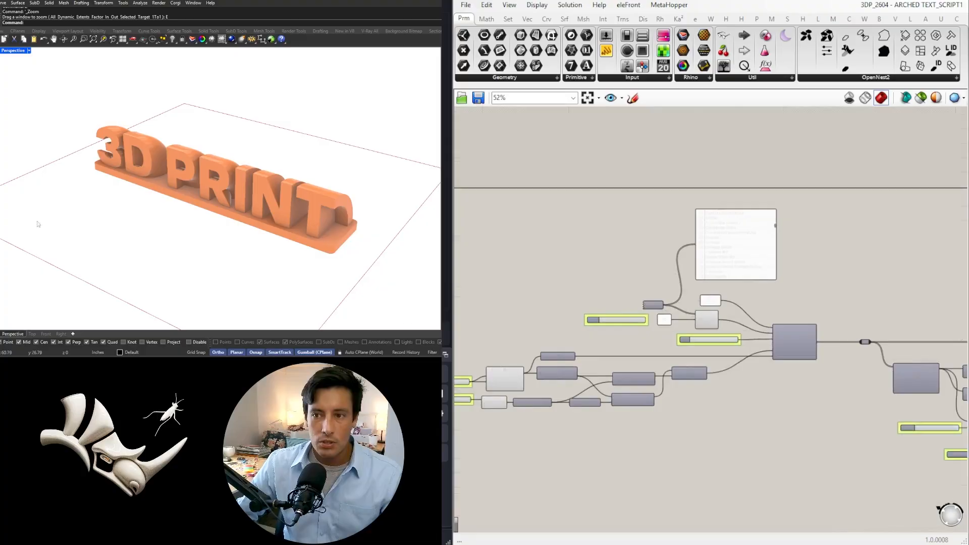
right_drag(238, 207, 273, 213)
scroll(242, 205, up, 3)
scroll(259, 241, up, 2)
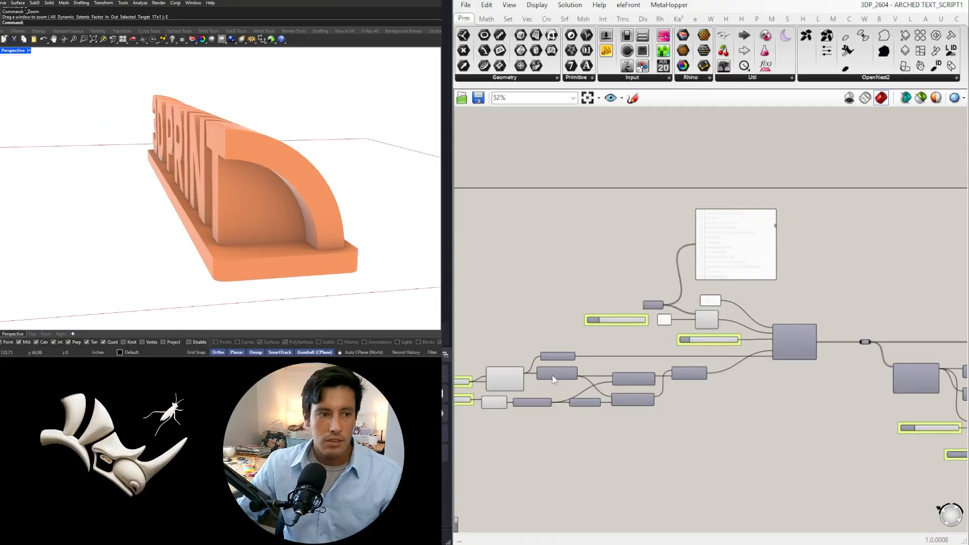
right_drag(508, 374, 635, 353)
scroll(636, 353, up, 3)
scroll(623, 298, down, 1)
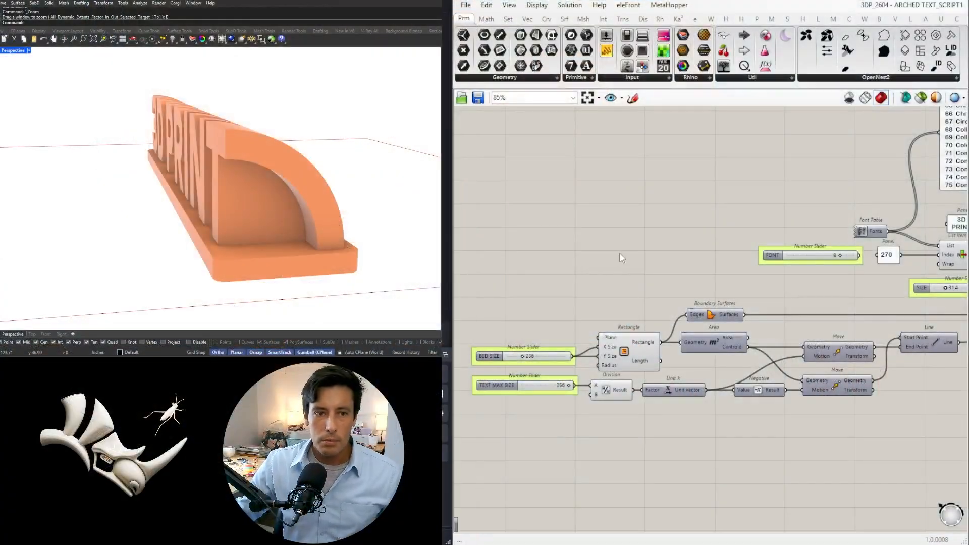
scroll(622, 258, down, 6)
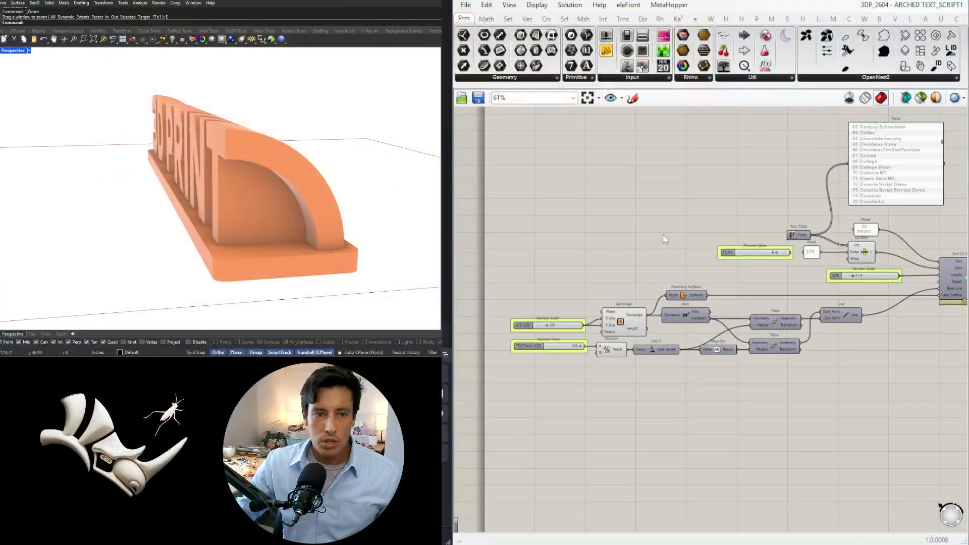
scroll(887, 324, down, 1)
right_drag(900, 321, 794, 298)
scroll(900, 296, up, 1)
right_drag(861, 314, 889, 314)
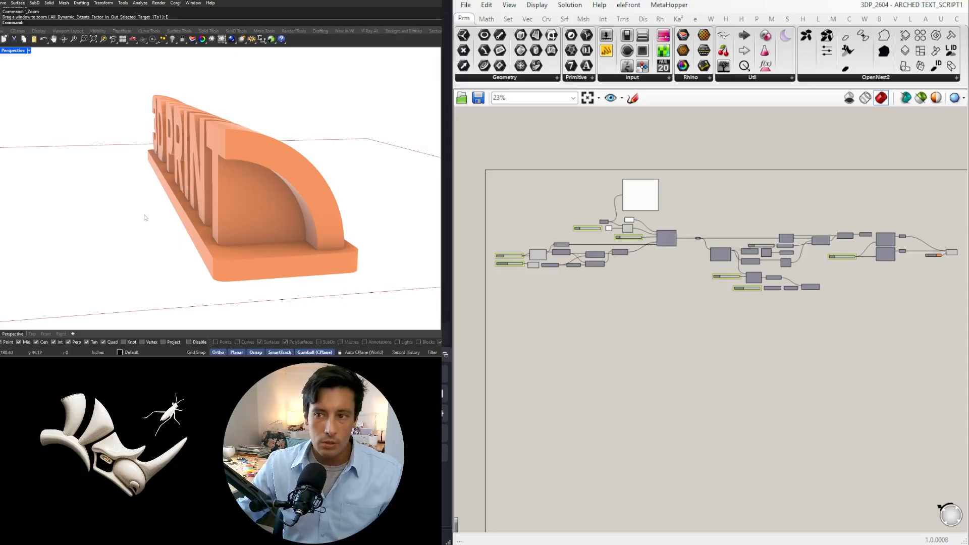
Replace the text in the panel feeding Text On Surface with GRASSHOPPER and view the whole updated model
mouse_move(144, 216)
right_down()
mouse_move(181, 216)
mouse_move(141, 199)
right_up()
right_drag(459, 392, 452, 391)
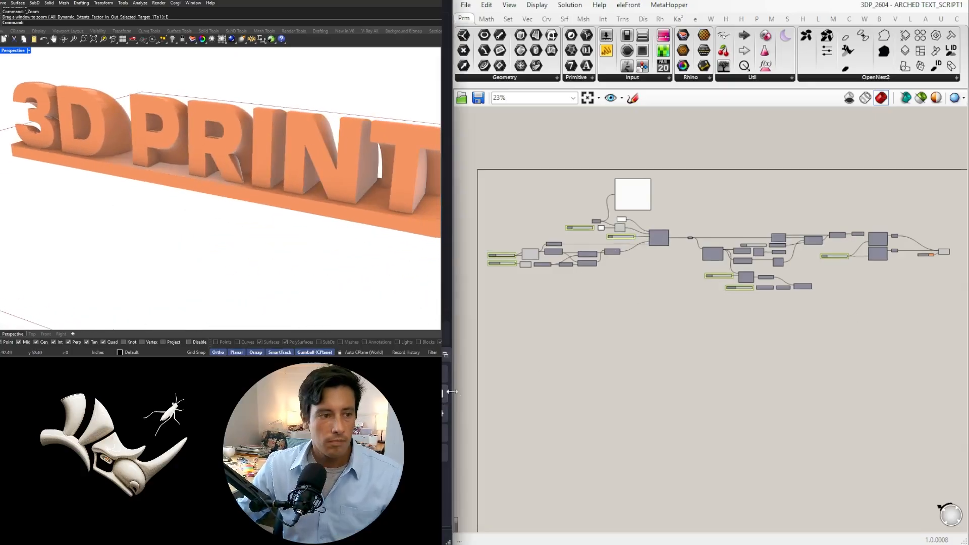
scroll(614, 208, up, 10)
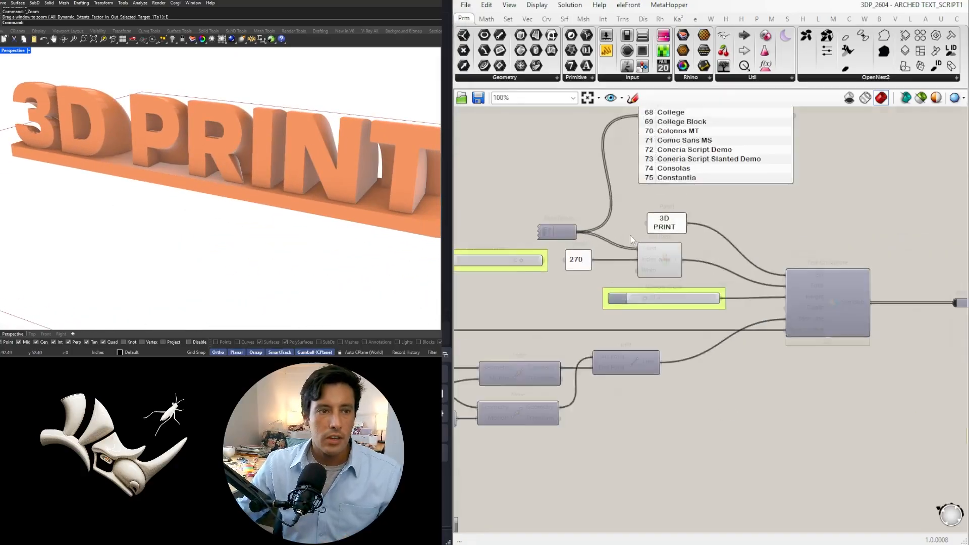
click(681, 227)
double_click(682, 227)
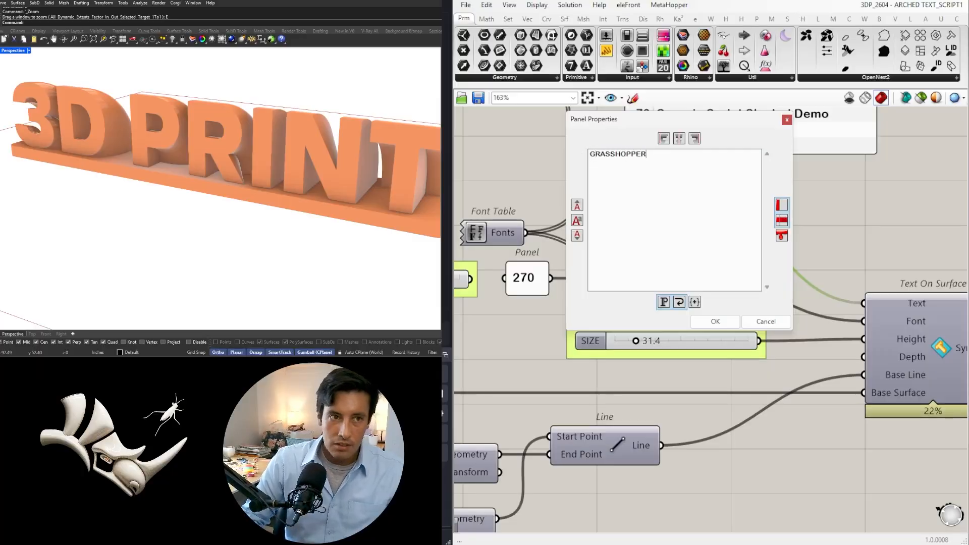
click(730, 325)
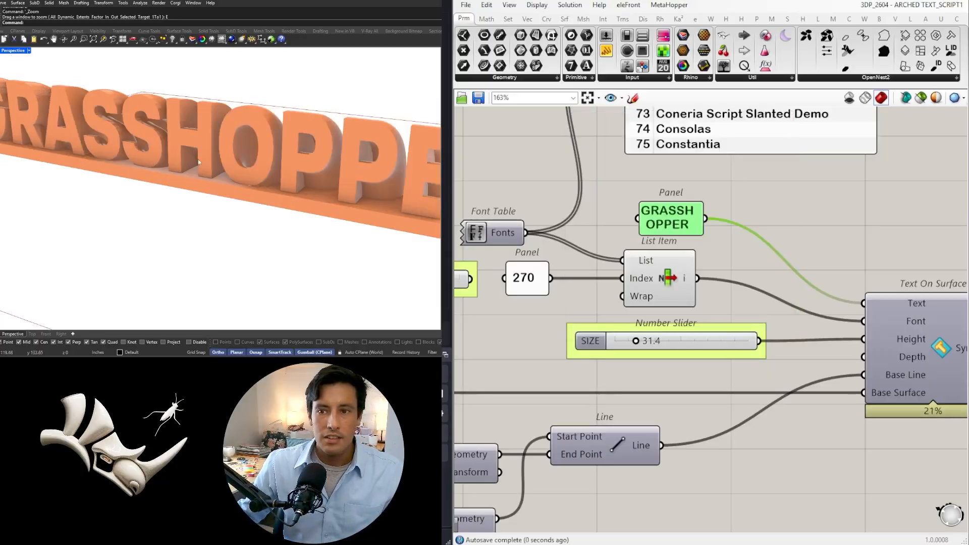
scroll(139, 181, down, 5)
scroll(139, 181, up, 4)
scroll(150, 172, down, 2)
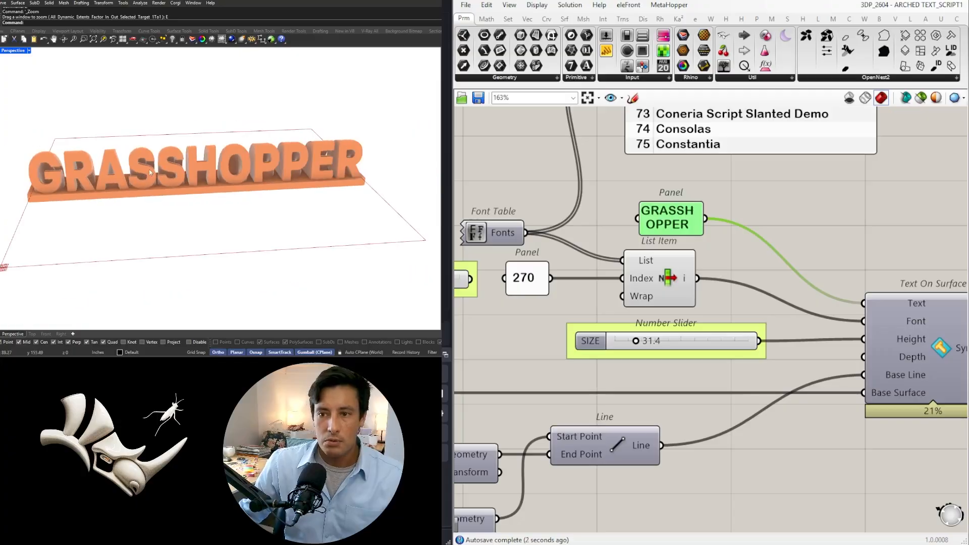
scroll(807, 237, down, 5)
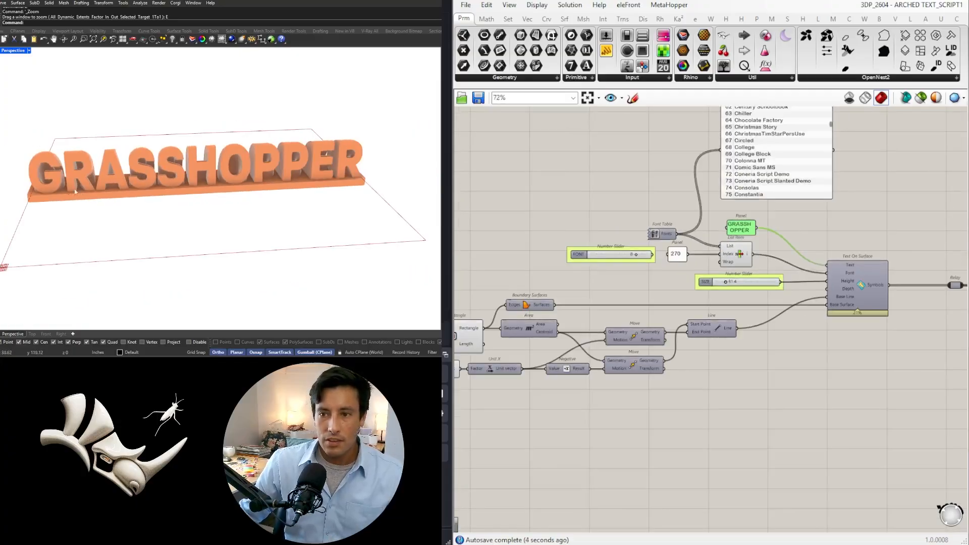
Raise the text SIZE to 45.6
scroll(616, 258, up, 5)
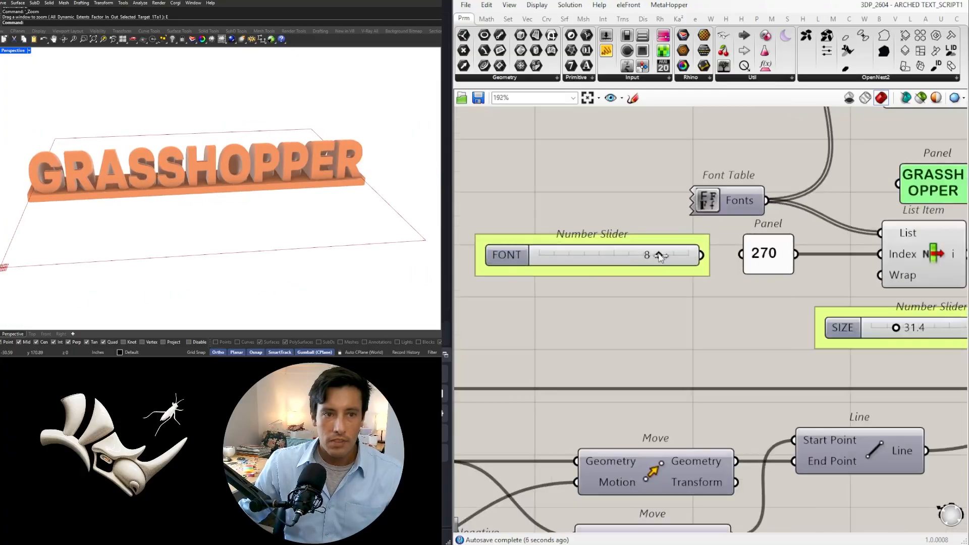
scroll(795, 299, down, 2)
right_drag(889, 320, 741, 317)
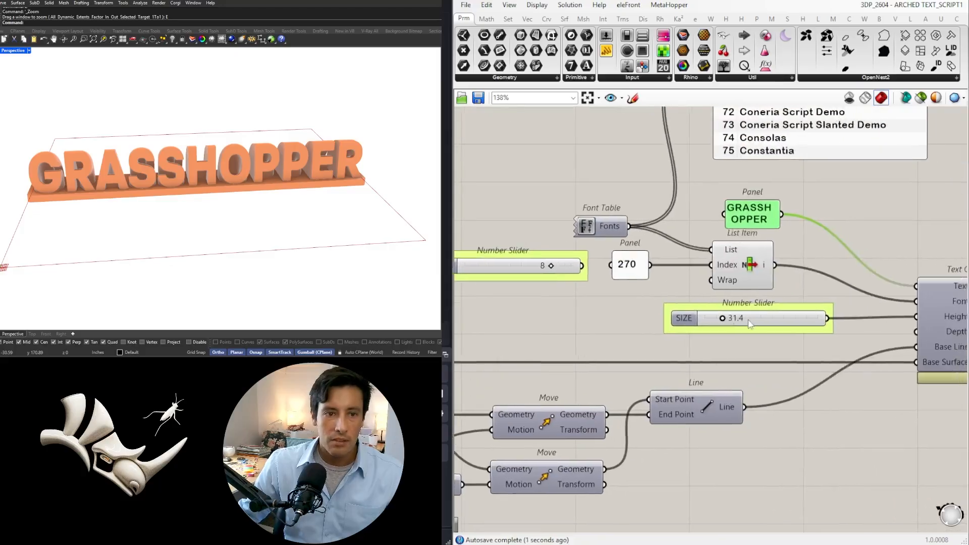
scroll(742, 316, up, 4)
drag(689, 317, 714, 328)
scroll(713, 328, down, 5)
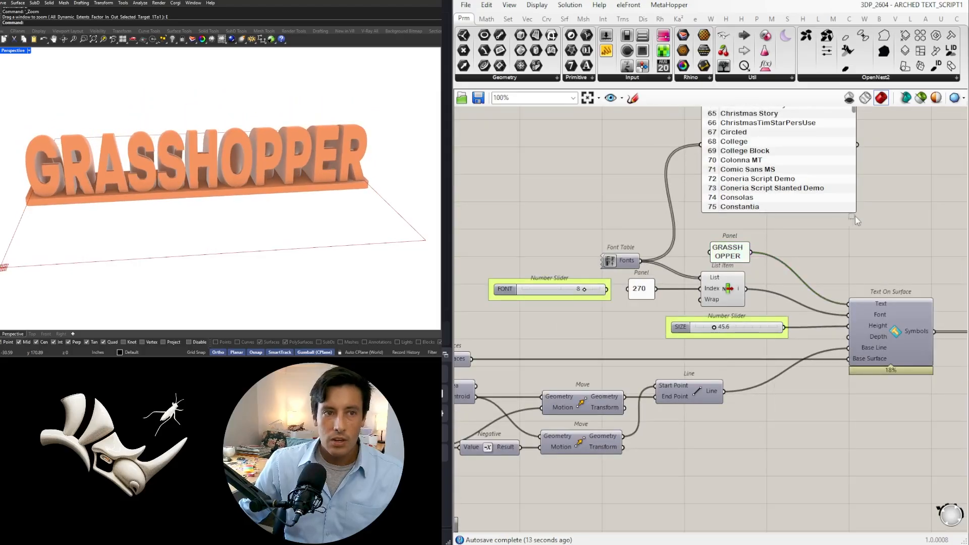
Move the font list panel away from the text panel, and widen the text panel so GRASSHOPPER fits on one line
drag(713, 268, 714, 236)
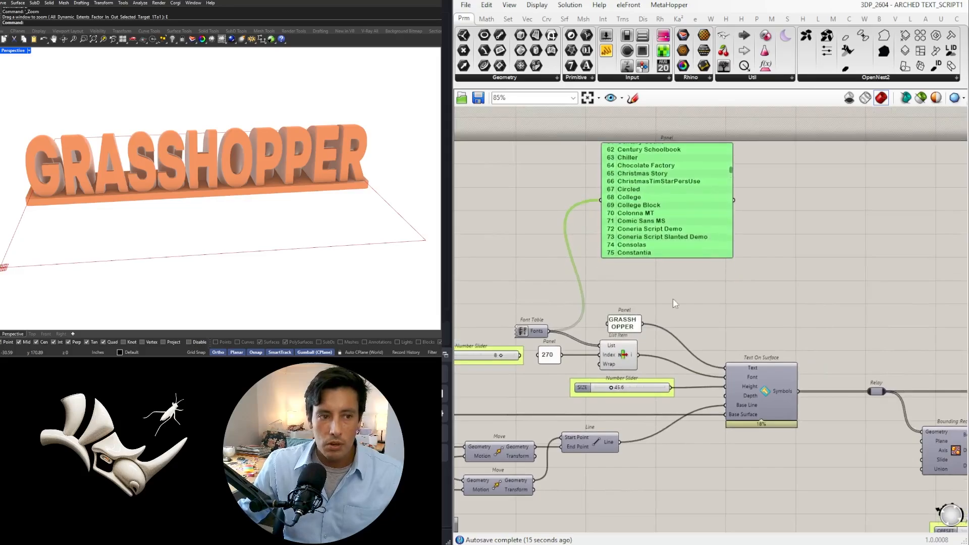
drag(680, 317, 685, 317)
click(684, 291)
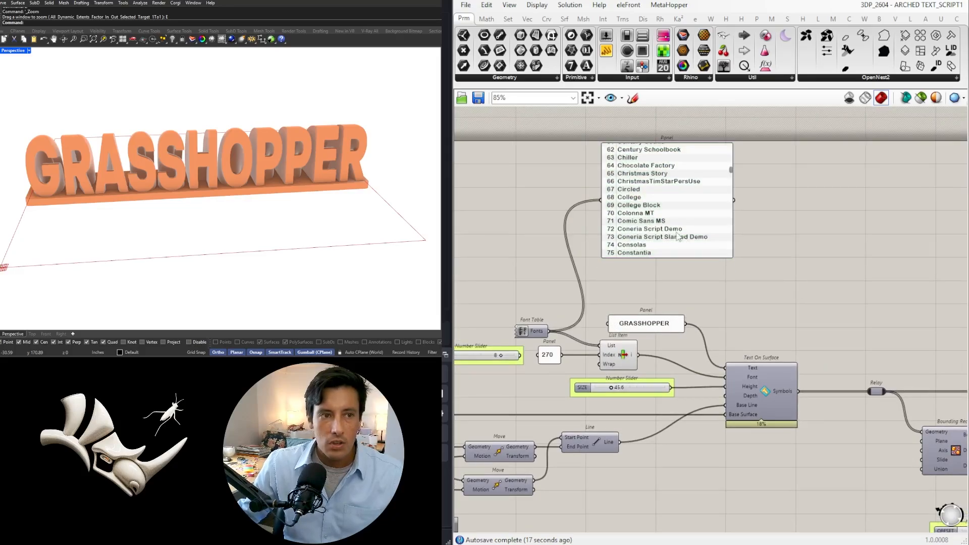
drag(676, 234, 660, 236)
Return the font list to its first entries to look up the index numbers of the available fonts
scroll(705, 169, up, 2)
right_drag(536, 391, 714, 355)
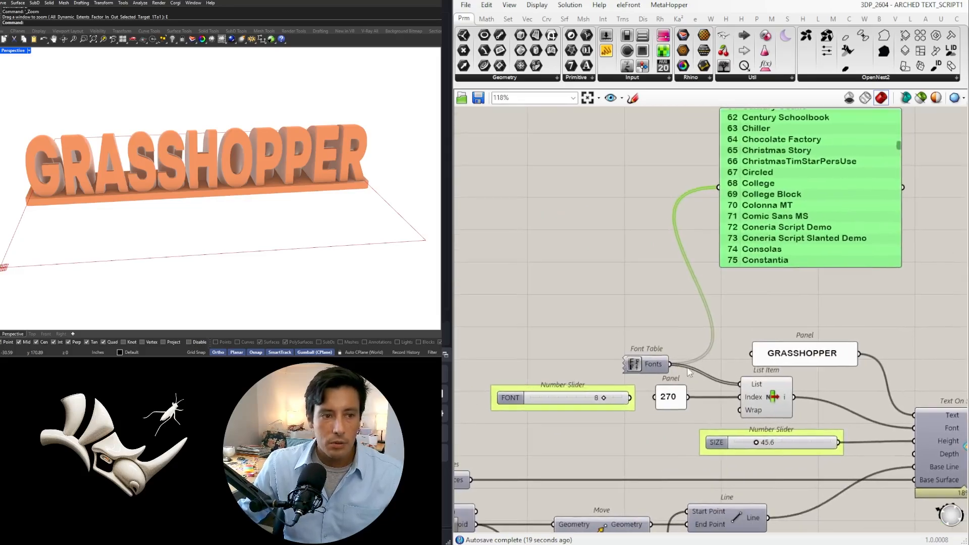
scroll(714, 355, down, 1)
click(666, 358)
right_drag(820, 207, 741, 208)
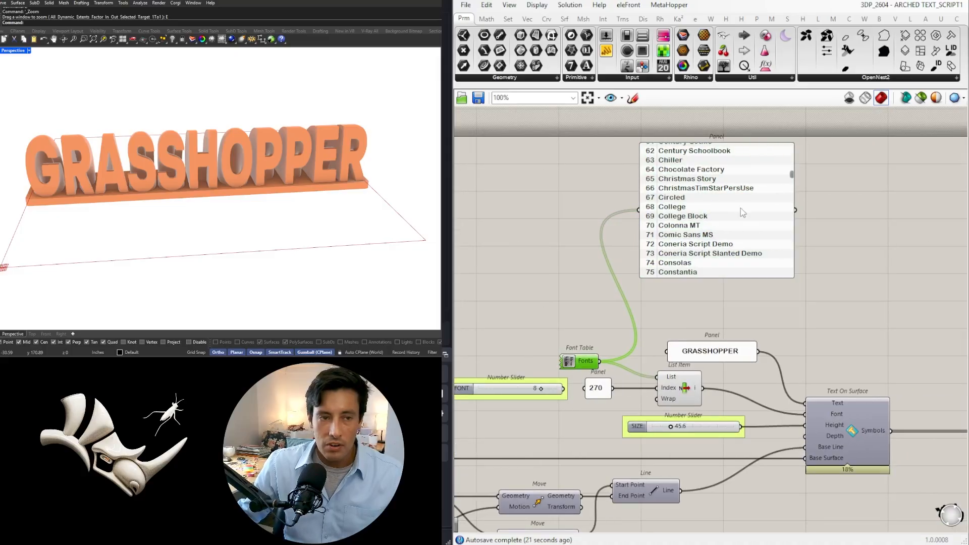
click(746, 206)
drag(792, 175, 801, 143)
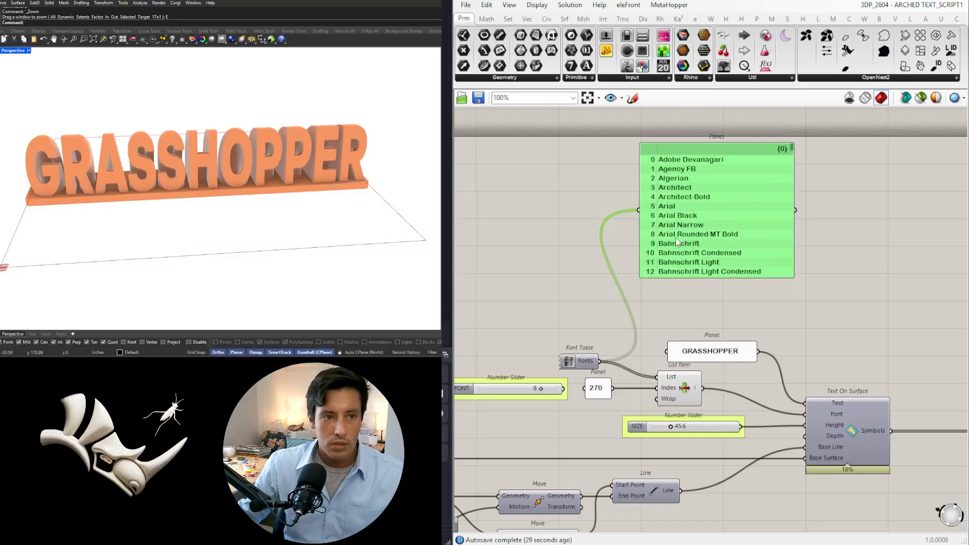
Set the font index panel to 8 to apply Arial Rounded MT Bold to the text
click(596, 387)
scroll(598, 392, up, 3)
double_click(605, 389)
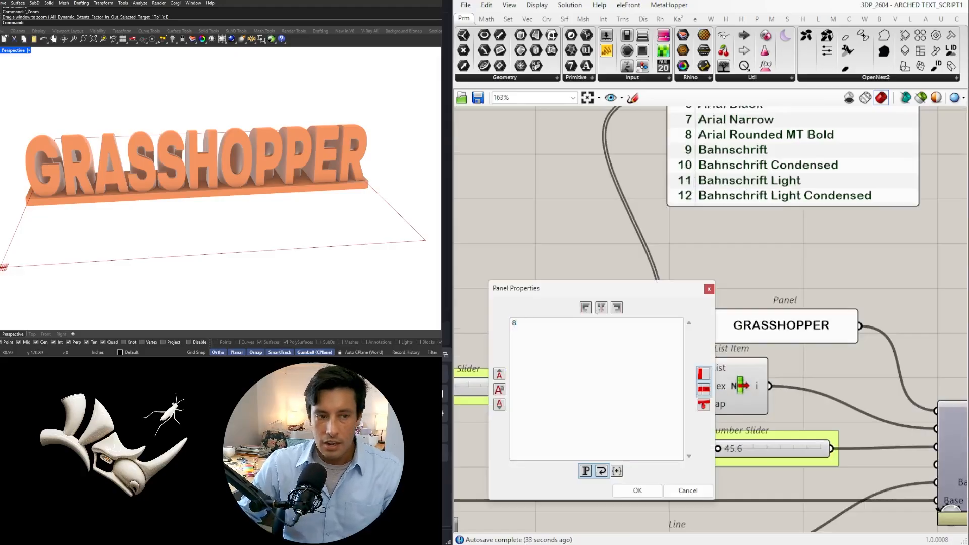
click(655, 492)
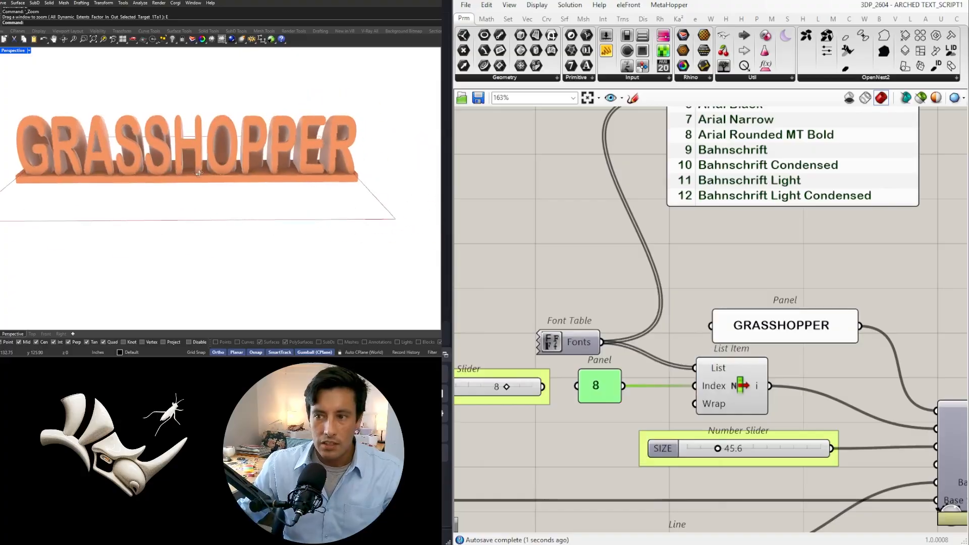
Reduce the text SIZE to 21.8
scroll(700, 227, down, 3)
scroll(707, 361, up, 4)
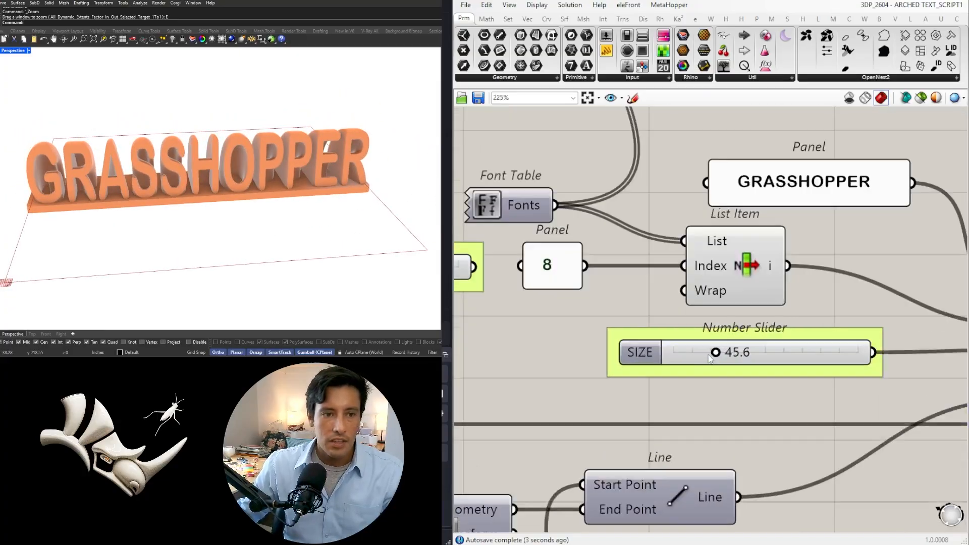
drag(720, 356, 693, 356)
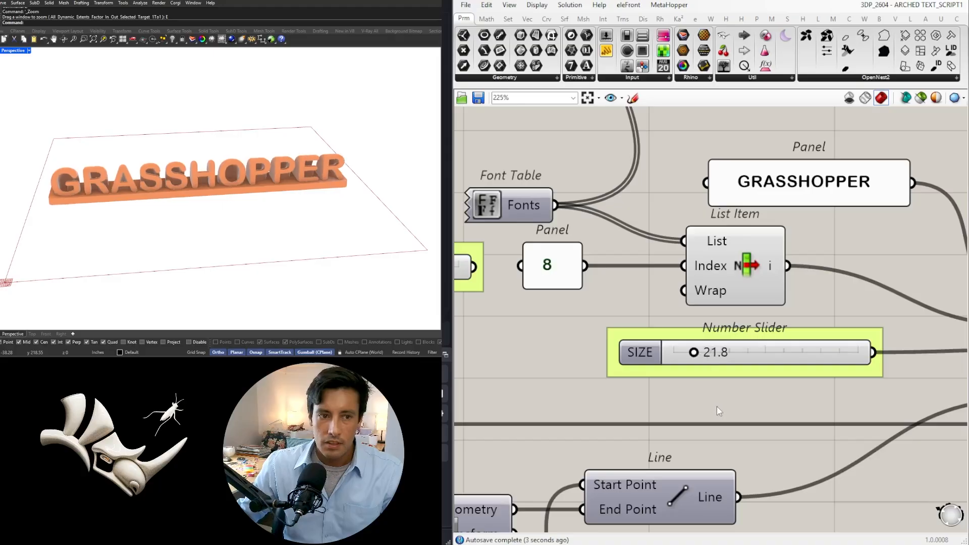
Test the base OFFSET at 8.2 and settle it at 3.4
scroll(719, 407, down, 4)
right_drag(959, 428, 794, 348)
right_drag(890, 437, 717, 386)
scroll(646, 362, up, 4)
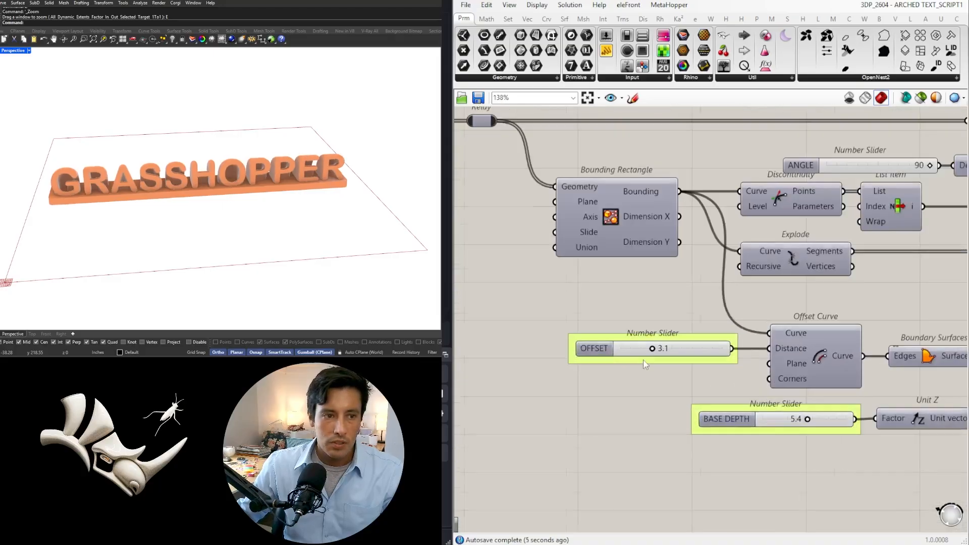
drag(677, 342, 804, 340)
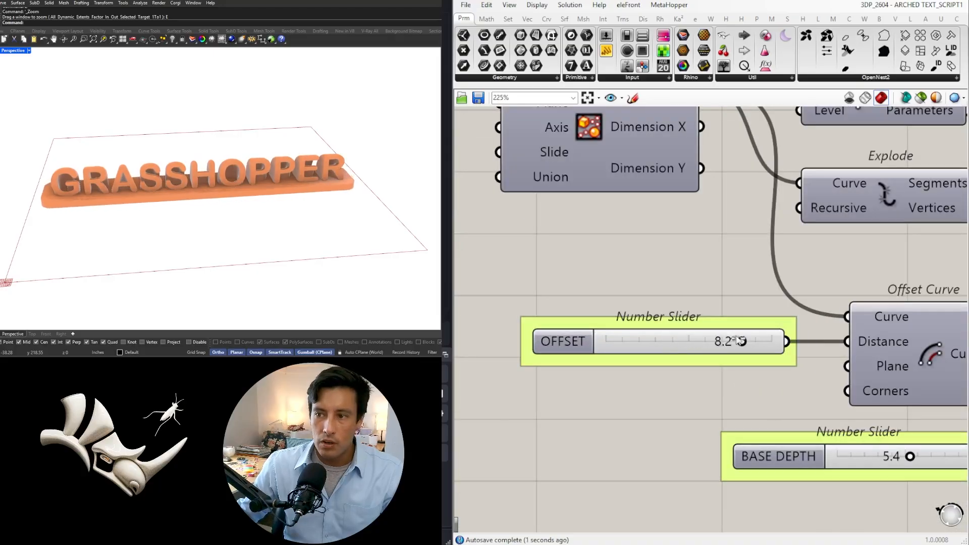
drag(741, 341, 661, 341)
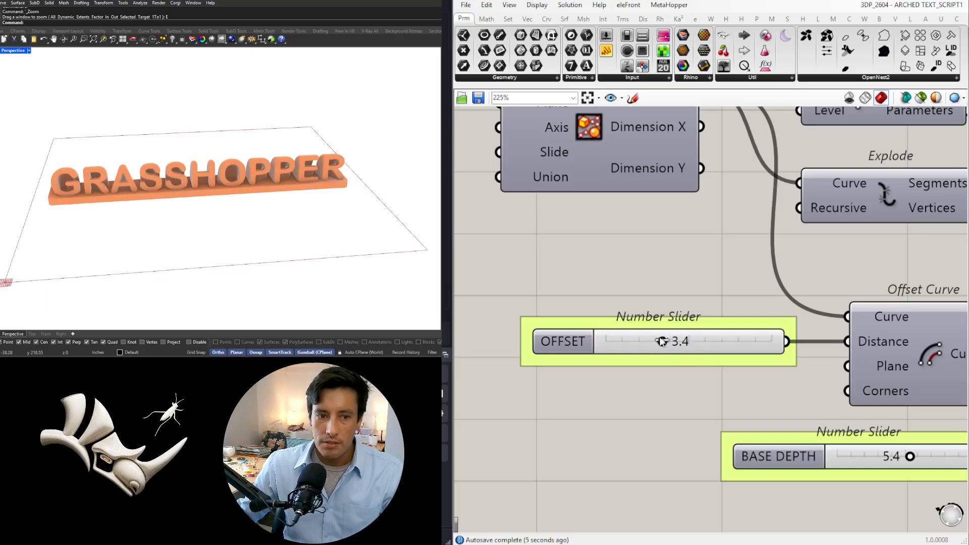
Lower the BASE DEPTH slightly
scroll(662, 342, down, 5)
scroll(721, 384, up, 6)
drag(766, 358, 739, 358)
Test the model's SCALE at 0.468, viewing the lettering from the side, and return it to 1.000
scroll(745, 374, down, 7)
right_drag(896, 433, 602, 405)
right_drag(803, 325, 709, 407)
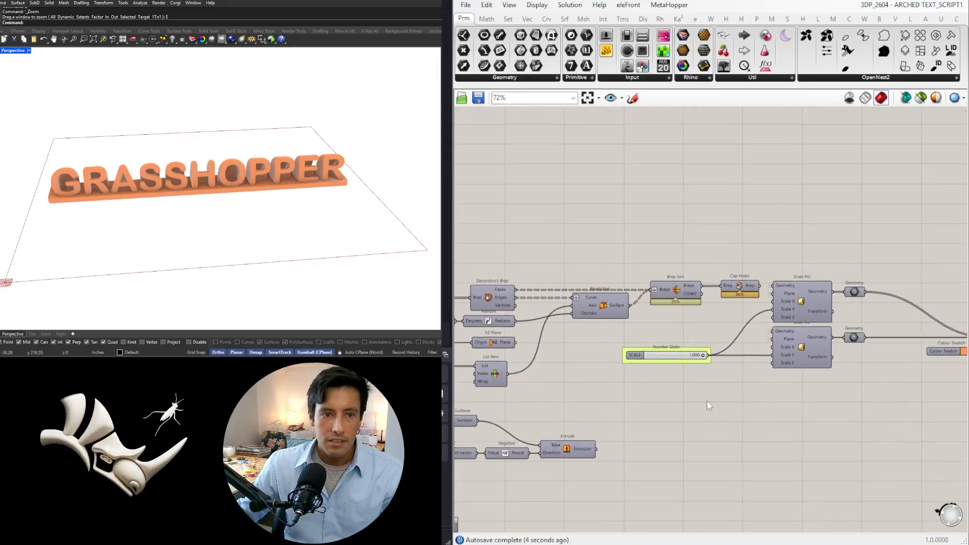
scroll(692, 356, up, 7)
right_drag(196, 212, 352, 141)
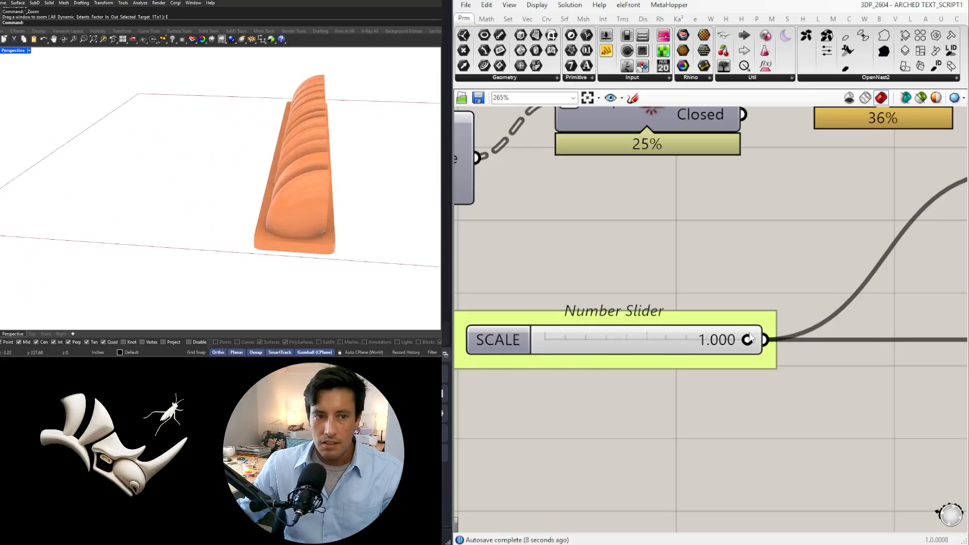
drag(711, 342, 640, 340)
right_drag(243, 212, 201, 188)
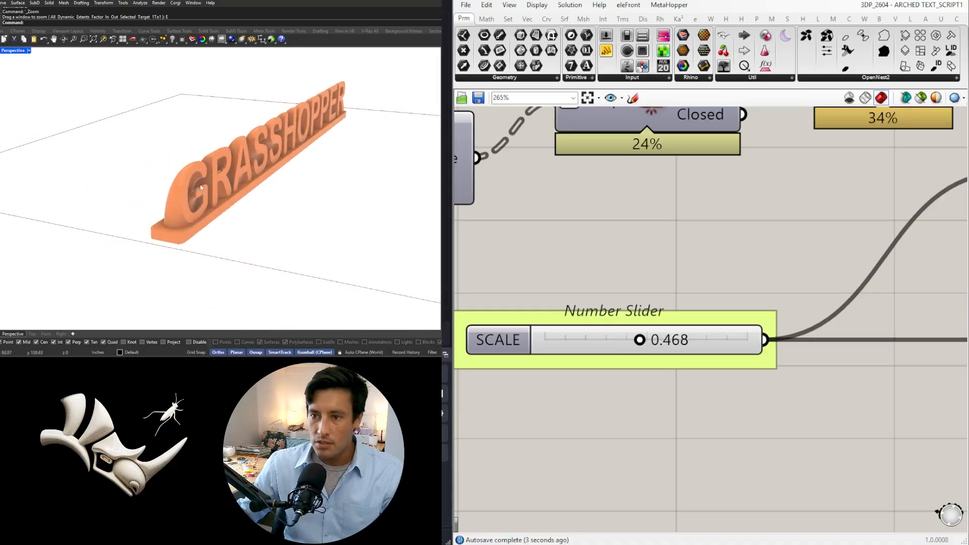
drag(646, 341, 813, 350)
scroll(636, 218, down, 5)
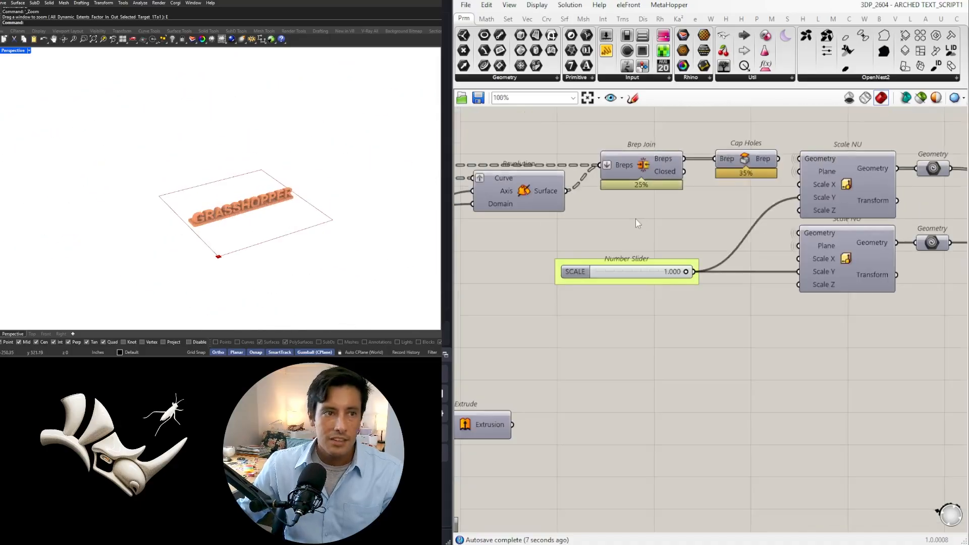
Lower the text's revolution ANGLE to 50 and further to 40 degrees, checking the model from the side and front
scroll(643, 216, up, 5)
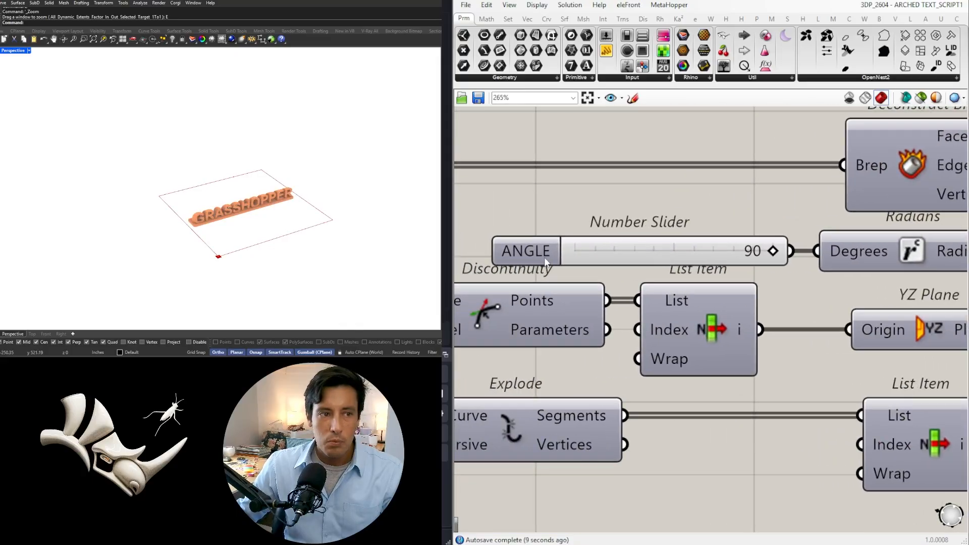
click(519, 244)
scroll(278, 196, up, 2)
scroll(277, 196, up, 3)
right_drag(277, 196, 293, 179)
scroll(294, 182, up, 3)
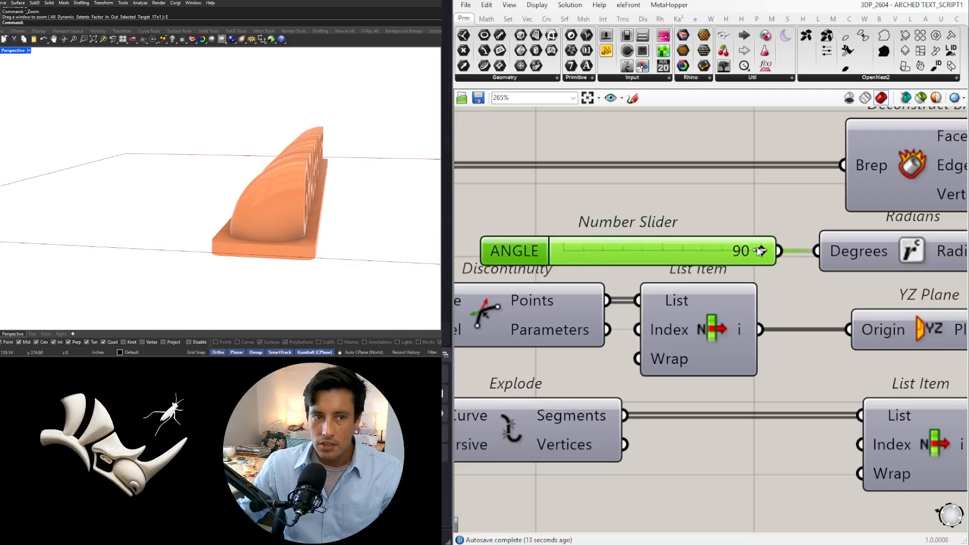
drag(745, 251, 675, 245)
right_drag(211, 192, 104, 276)
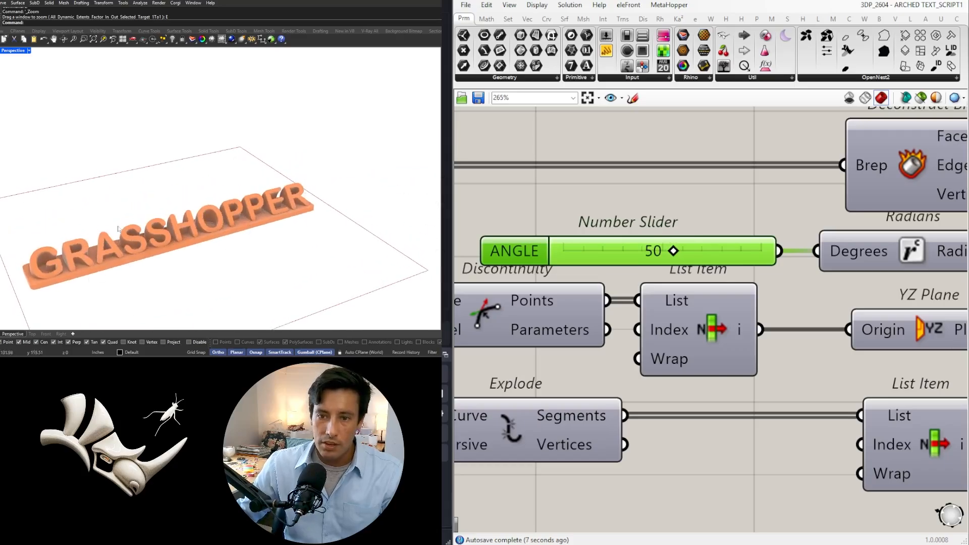
scroll(678, 252, up, 3)
drag(666, 251, 631, 258)
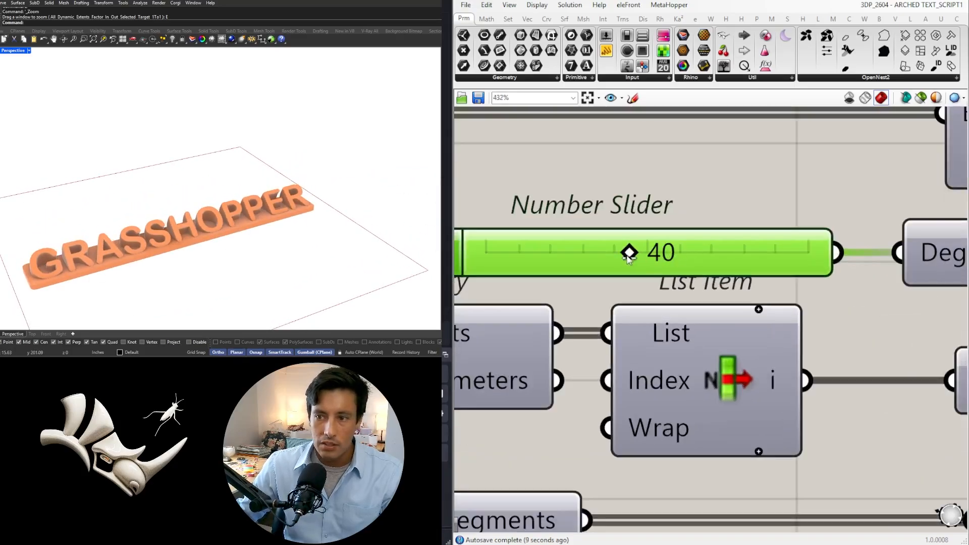
Raise the text's revolution ANGLE to 90 degrees and check the arched lettering from several sides
drag(734, 255, 915, 257)
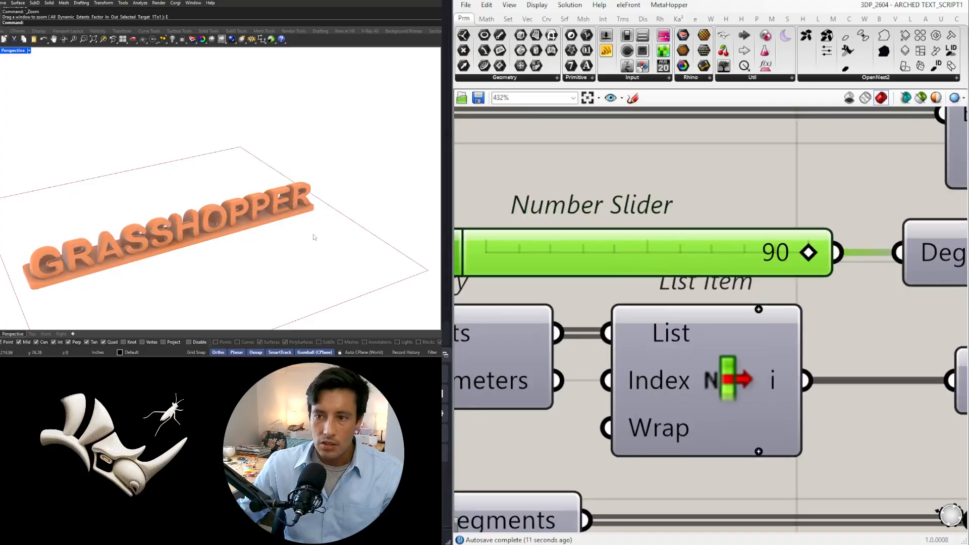
right_drag(314, 237, 109, 204)
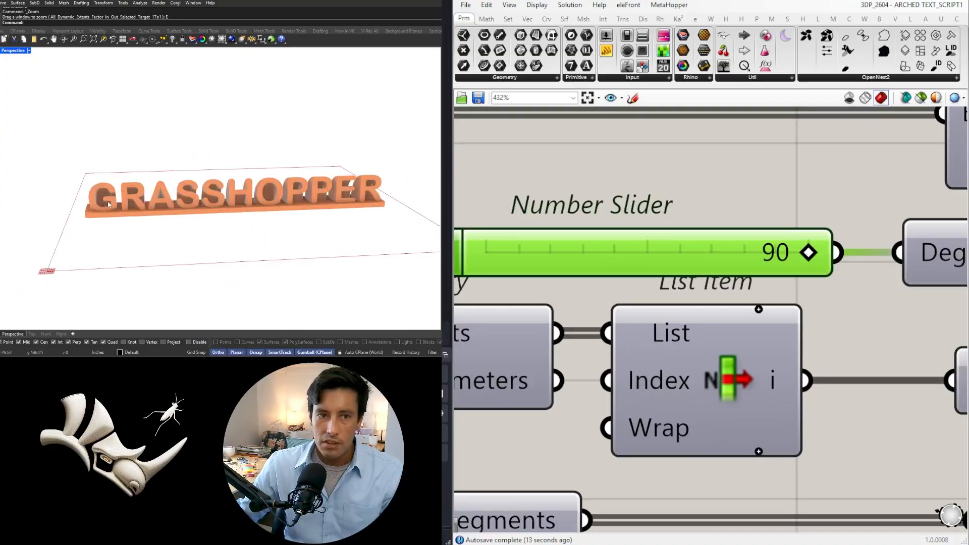
right_drag(217, 215, 303, 207)
scroll(224, 200, down, 4)
scroll(223, 201, up, 4)
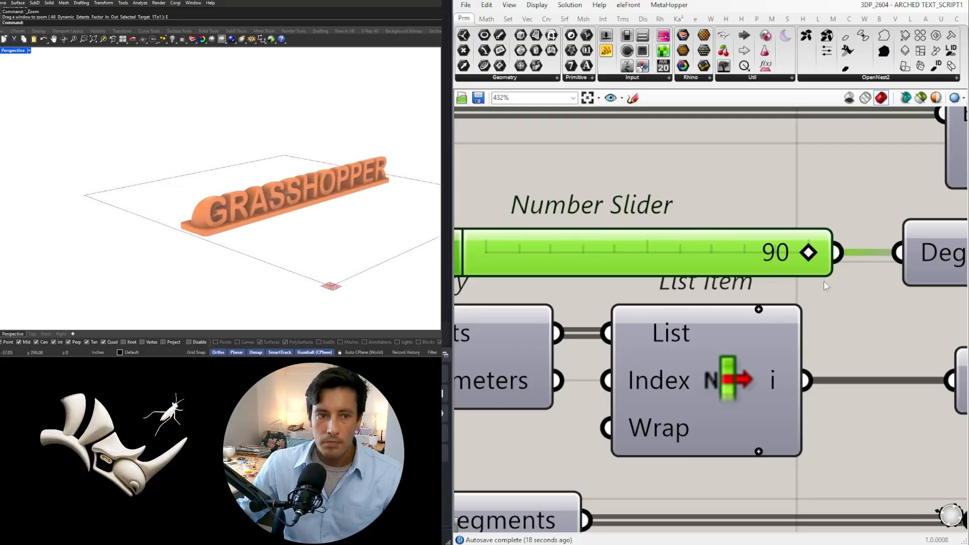
Review the BED SIZE and TEXT MAX SIZE sliders at the start of the definition
scroll(702, 216, down, 8)
scroll(656, 260, down, 1)
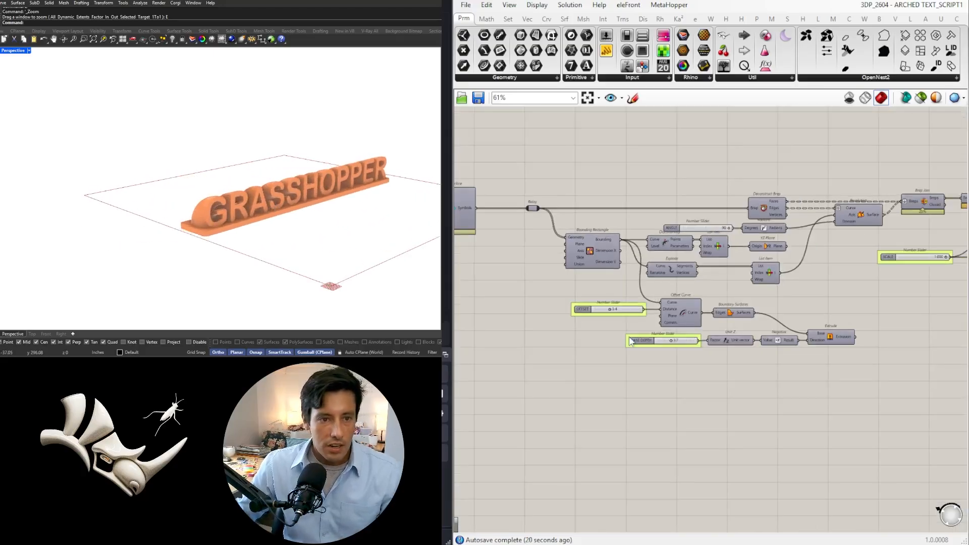
right_drag(556, 362, 794, 381)
scroll(738, 356, down, 2)
right_drag(571, 336, 759, 383)
scroll(584, 347, up, 10)
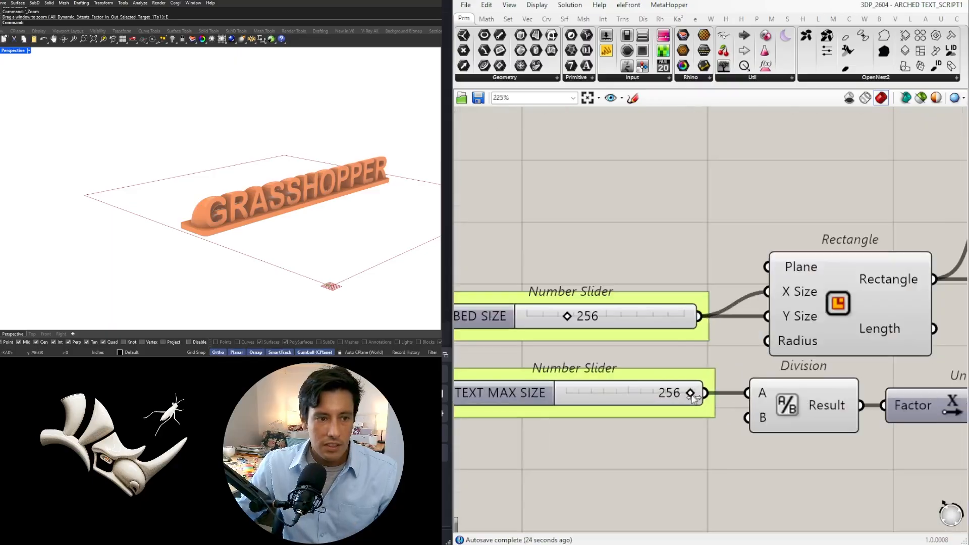
mouse_move(690, 398)
mouse_down()
mouse_move(662, 395)
mouse_move(702, 393)
mouse_up()
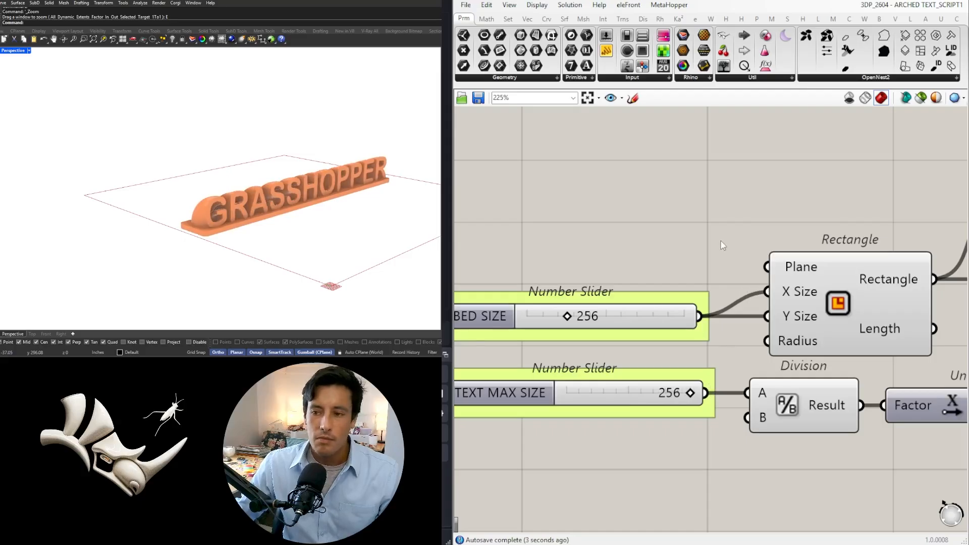
Select the Rectangle component to identify the print bed outline in the viewport, and clear the selection
scroll(723, 245, down, 8)
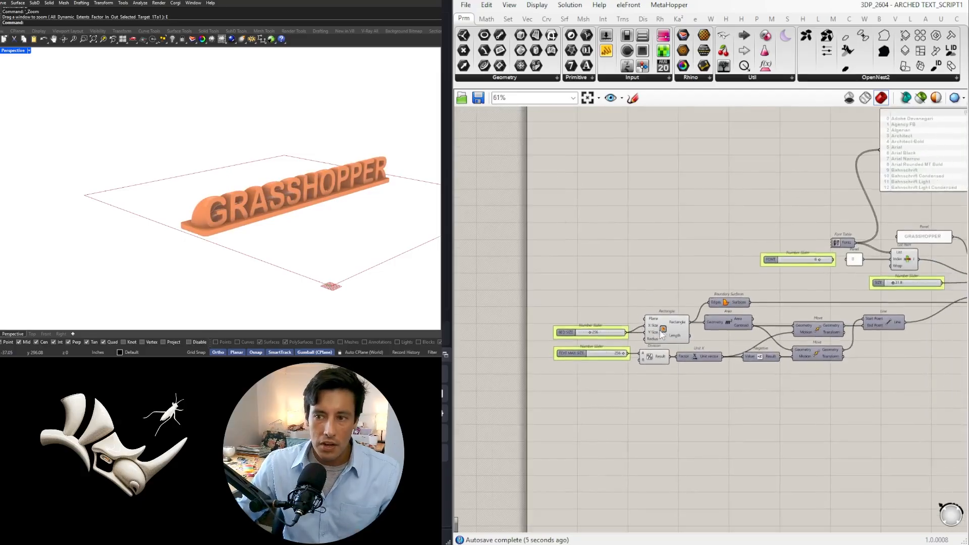
mouse_move(655, 324)
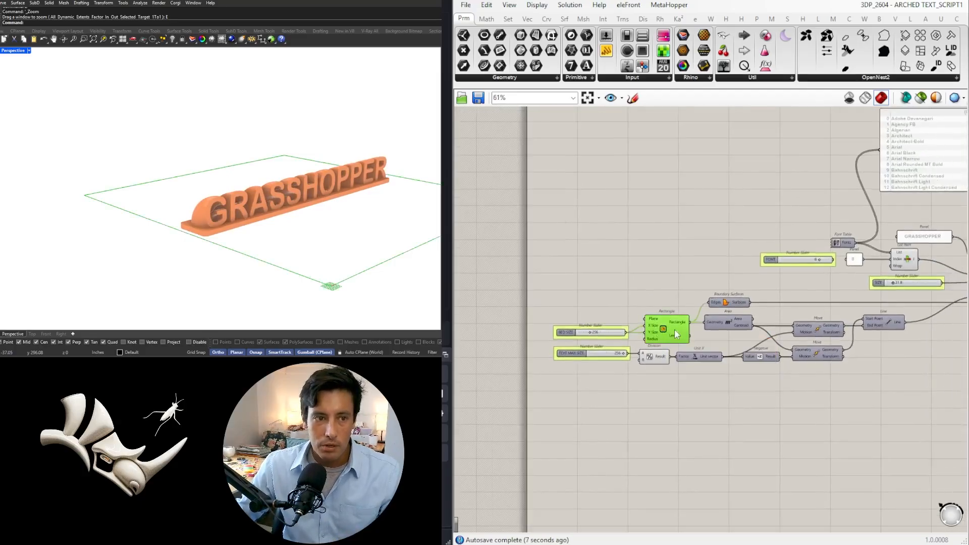
scroll(656, 318, up, 3)
drag(660, 290, 576, 336)
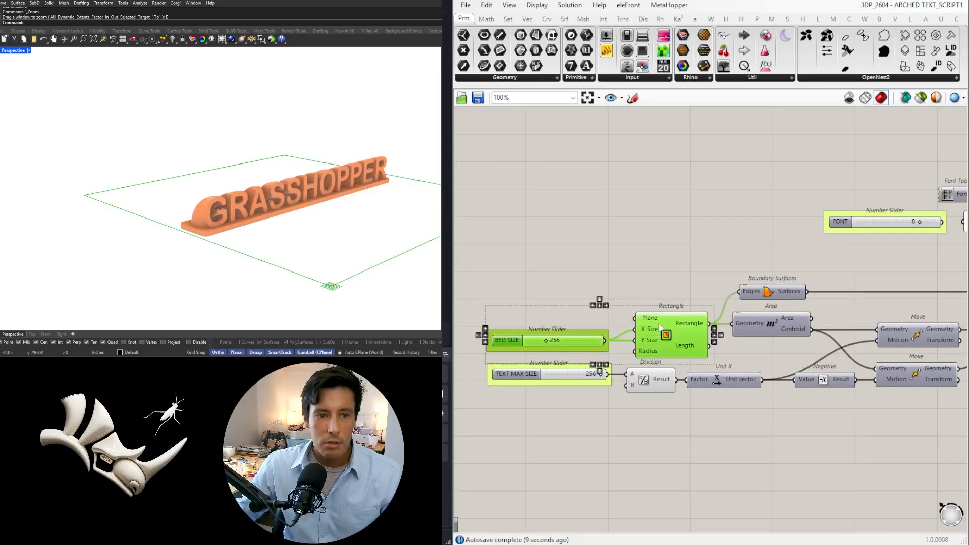
drag(658, 324, 661, 323)
click(664, 276)
click(670, 321)
right_drag(224, 248, 104, 226)
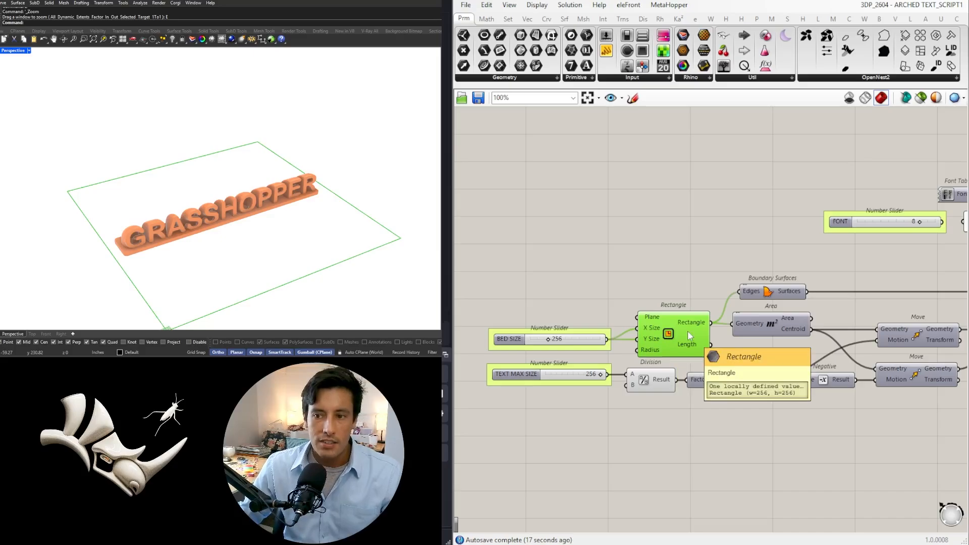
click(630, 265)
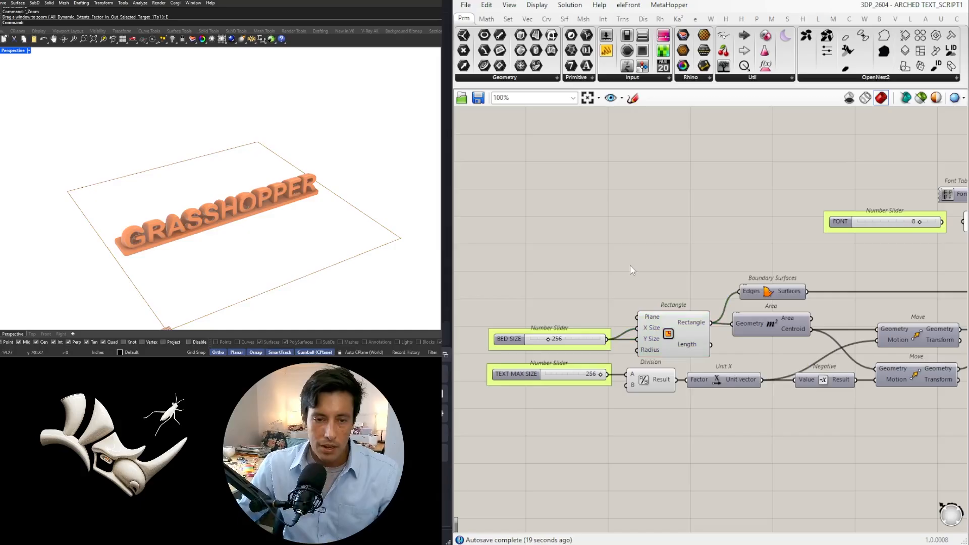
Trace the definition from the font and text inputs through the revolution, base extrusion and scaling to the final preview
scroll(724, 238, down, 5)
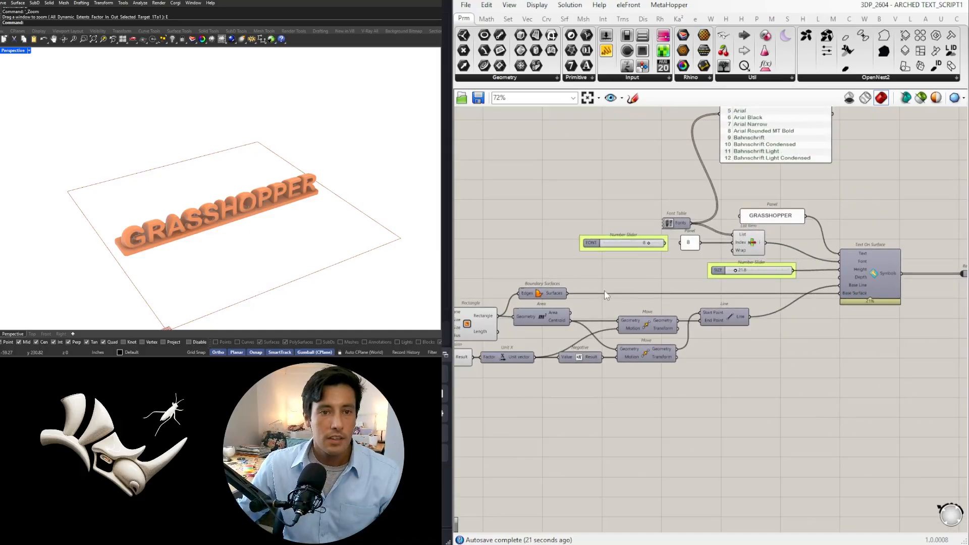
scroll(698, 318, up, 5)
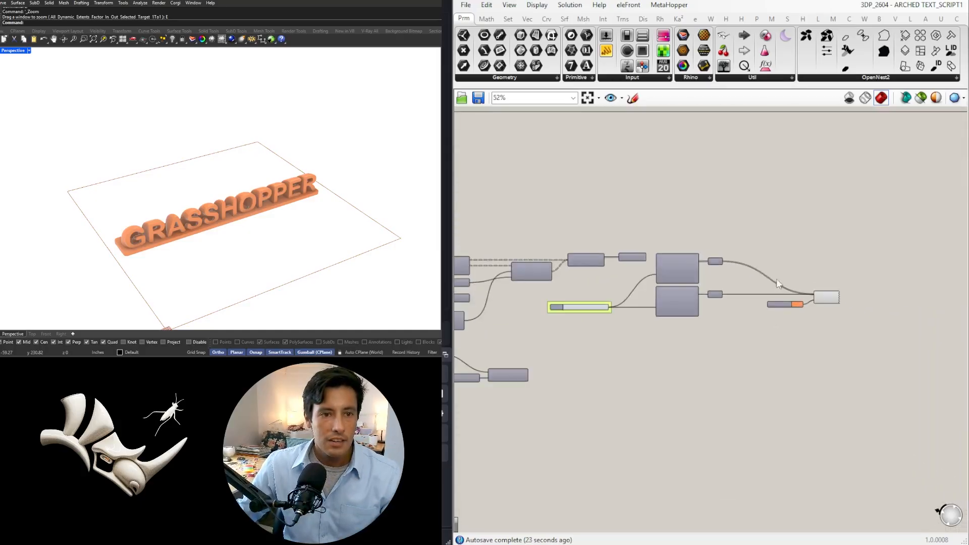
drag(869, 362, 828, 263)
scroll(794, 388, down, 3)
right_drag(626, 397, 808, 353)
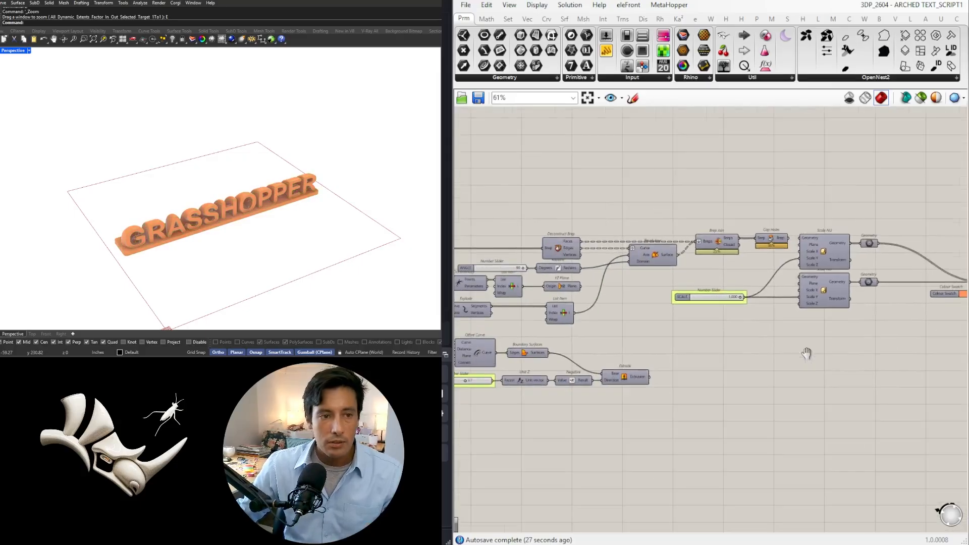
scroll(738, 379, down, 1)
scroll(727, 379, down, 1)
right_drag(697, 378, 805, 304)
scroll(792, 350, down, 2)
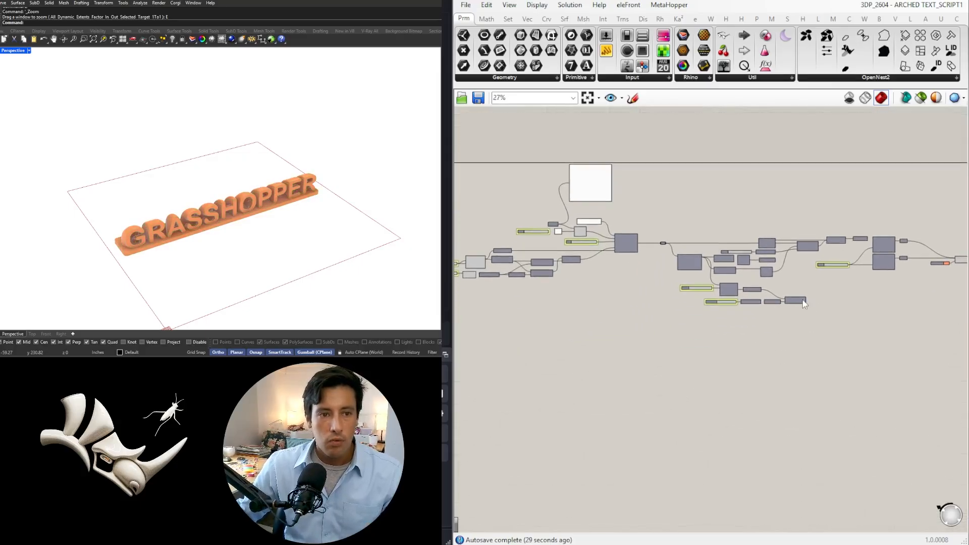
right_drag(910, 299, 757, 338)
Bake the Custom Preview component's text and base geometry into Rhino
scroll(797, 298, up, 8)
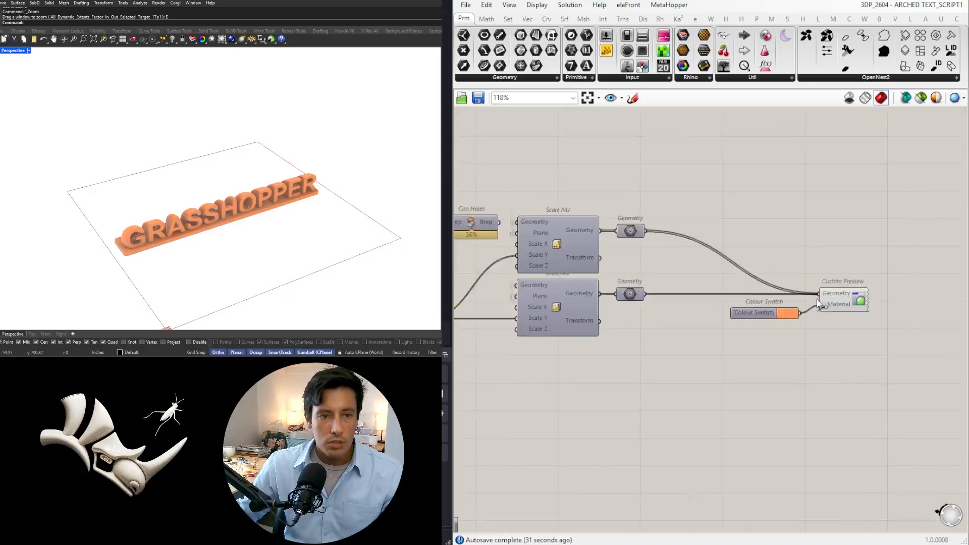
drag(884, 348, 853, 268)
middle_click(848, 304)
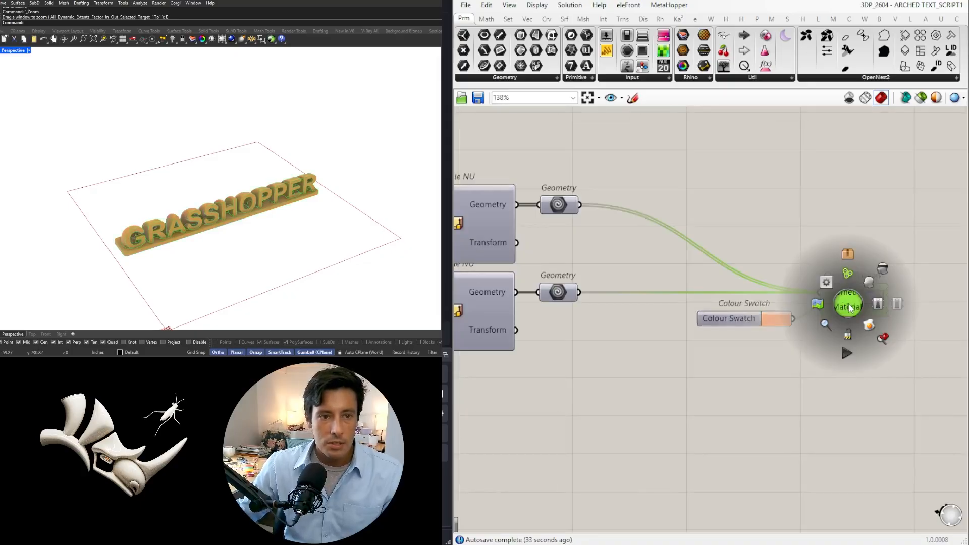
click(870, 328)
Select the baked text with its base and move it well clear of the print bed outline
scroll(197, 184, down, 8)
drag(122, 174, 300, 212)
drag(237, 194, 353, 156)
scroll(341, 204, up, 5)
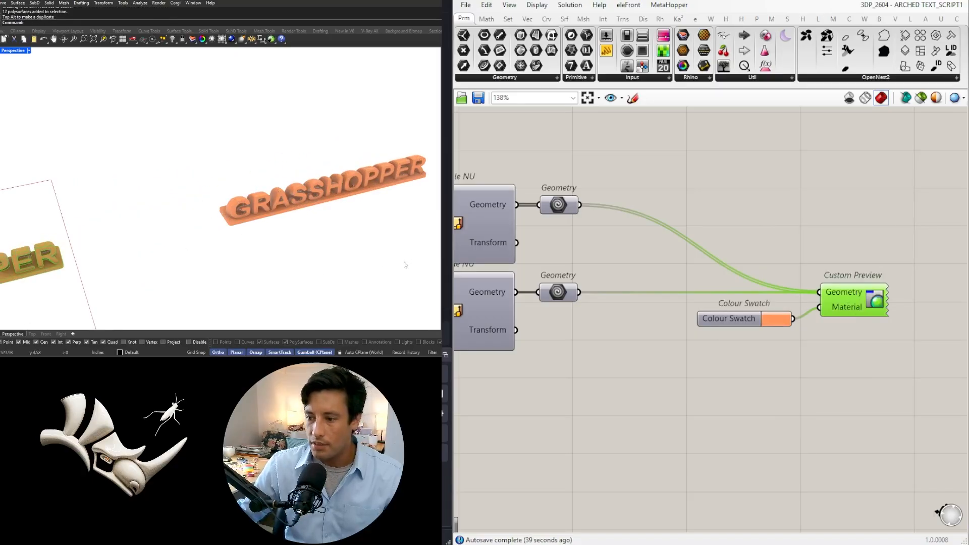
right_drag(332, 216, 226, 318)
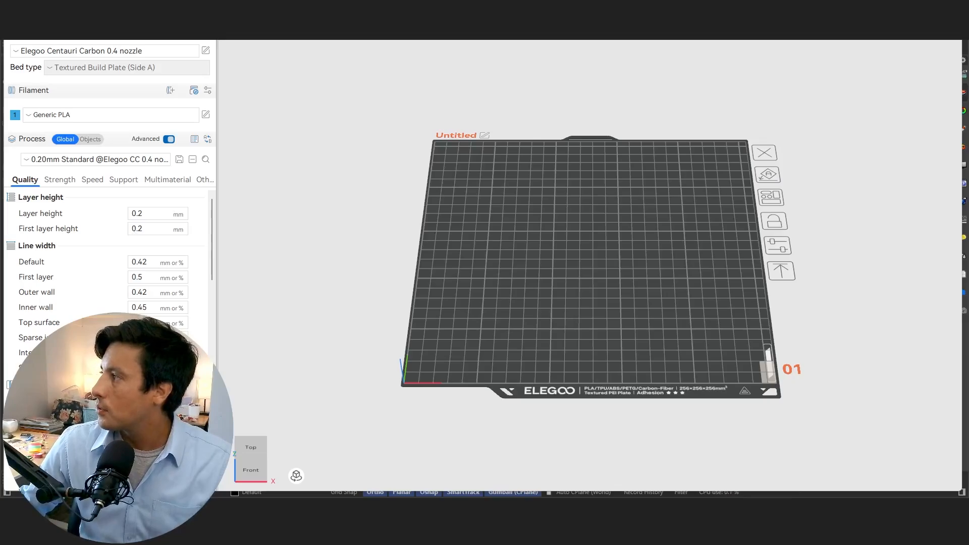
In the slicer, slice the plate with the arched name sign for the Elegoo Centauri Carbon
drag(623, 295, 551, 258)
drag(607, 326, 731, 119)
click(859, 24)
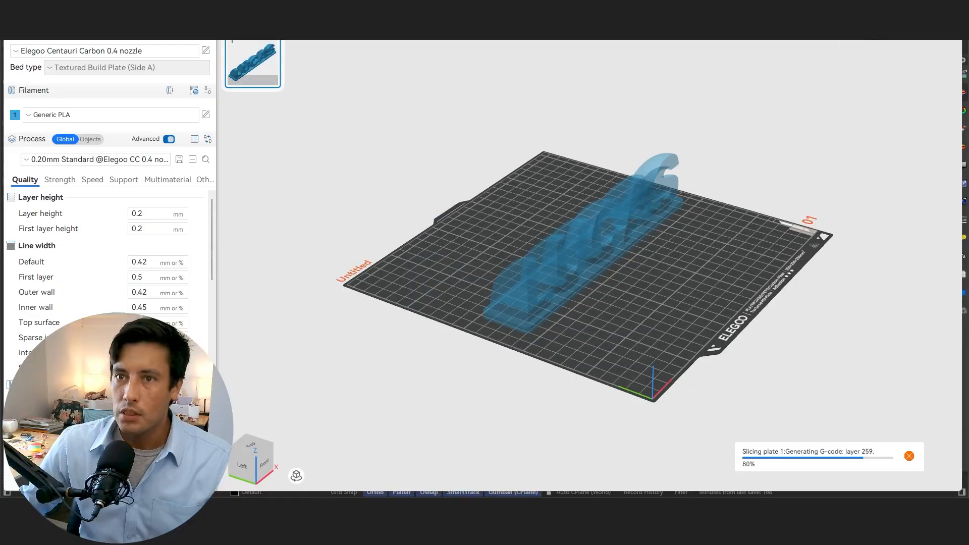
Examine the sliced sign from all sides, with the layer preview lowered to layer 240 to expose the infill
drag(683, 320, 668, 307)
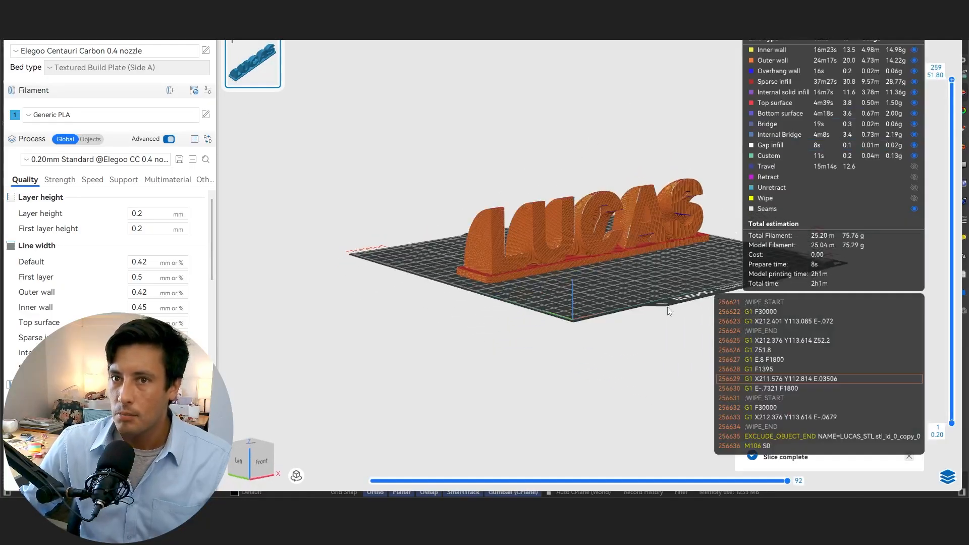
scroll(651, 261, up, 5)
drag(673, 263, 586, 270)
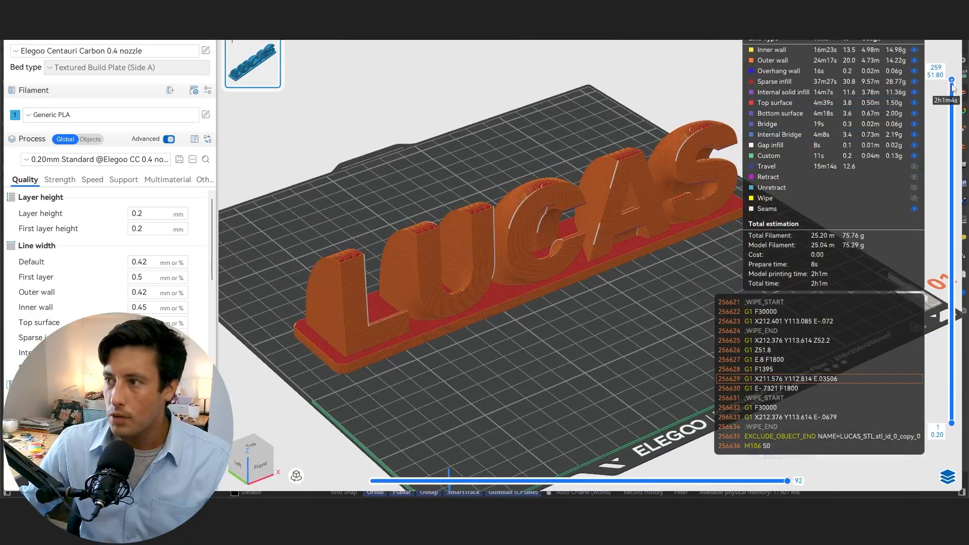
drag(953, 87, 942, 107)
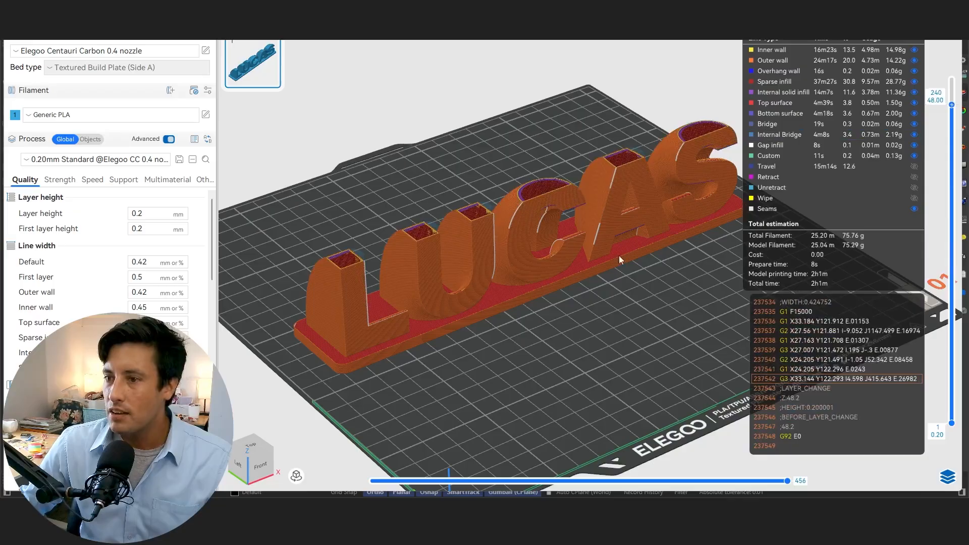
drag(619, 255, 534, 212)
scroll(611, 219, up, 3)
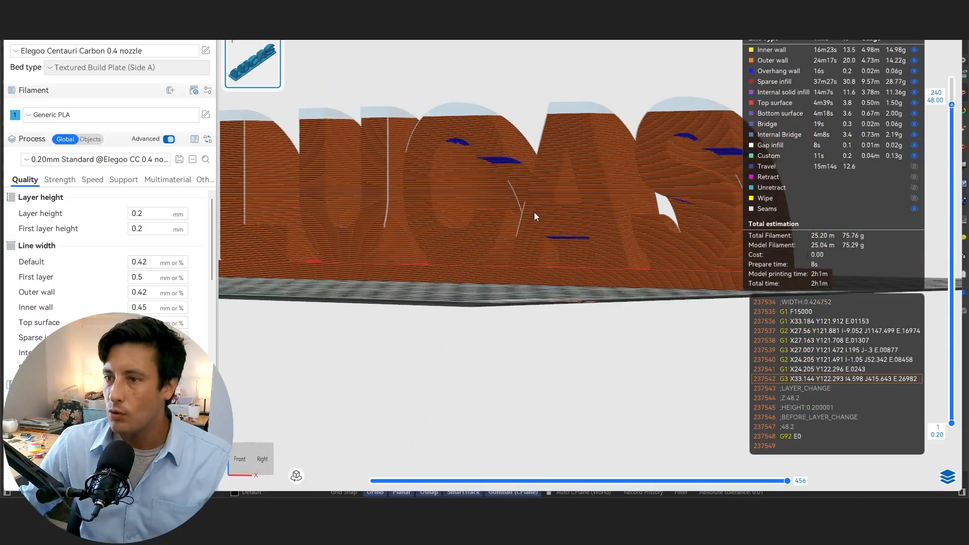
drag(632, 168, 516, 224)
drag(430, 91, 518, 348)
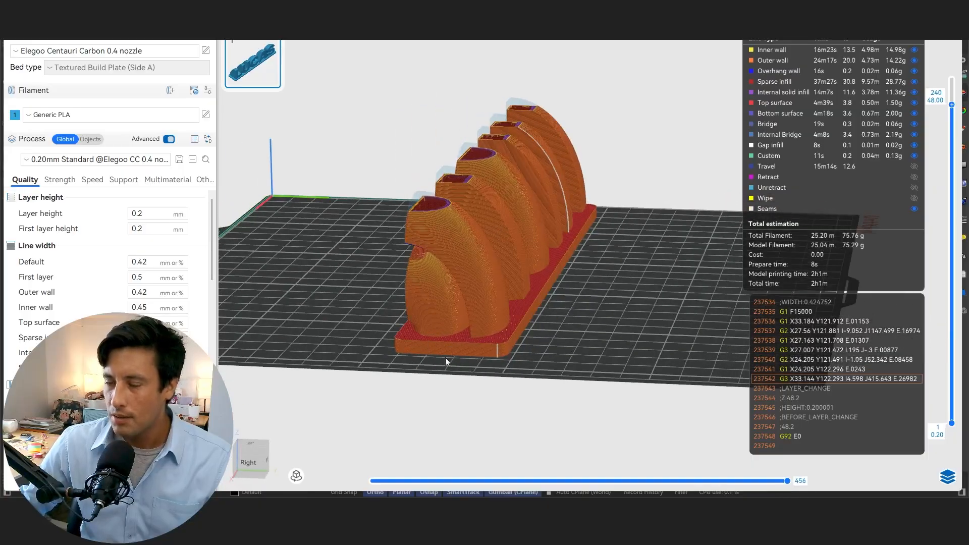
drag(445, 358, 873, 231)
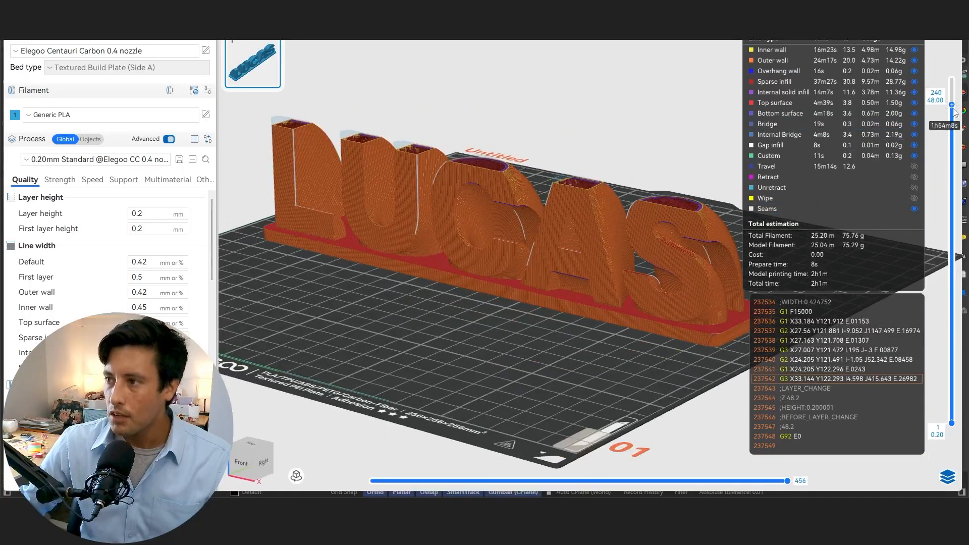
Restore the preview to the full layer height, return to the plate's preparation view and examine the unsliced sign
drag(952, 106, 952, 80)
click(66, 20)
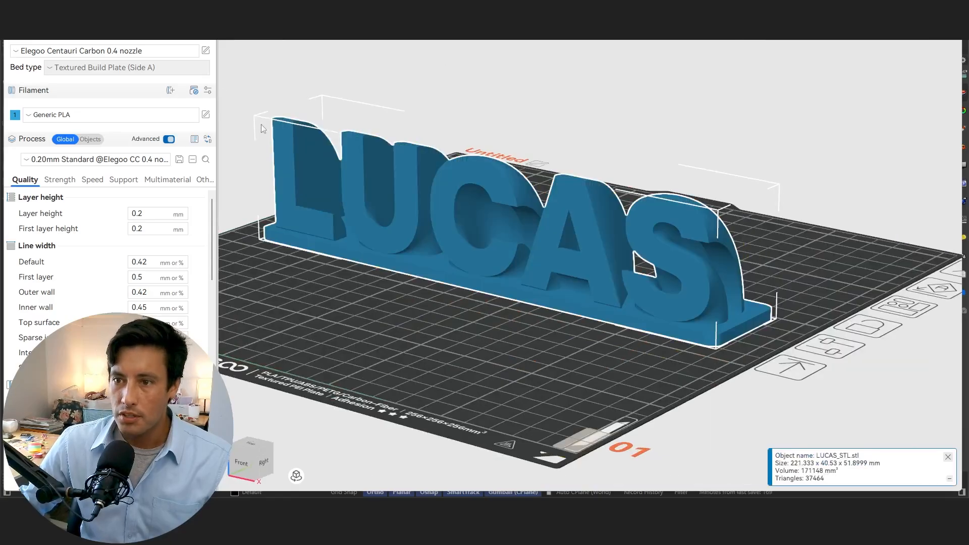
scroll(323, 212, down, 2)
drag(374, 275, 472, 309)
scroll(579, 323, down, 3)
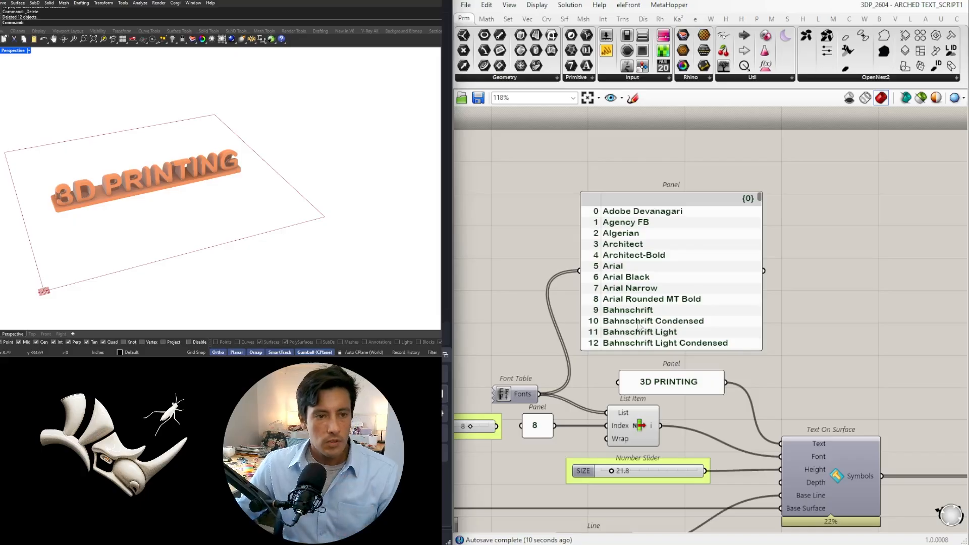
scroll(639, 326, down, 6)
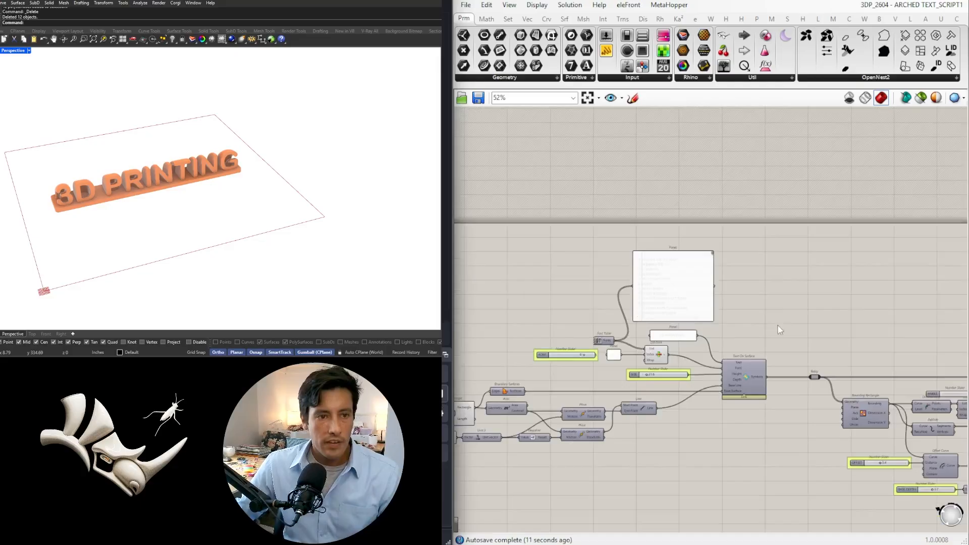
Switch back to Grasshopper and examine the whole definition, from the font list and text panel to the preview output
drag(912, 393, 504, 244)
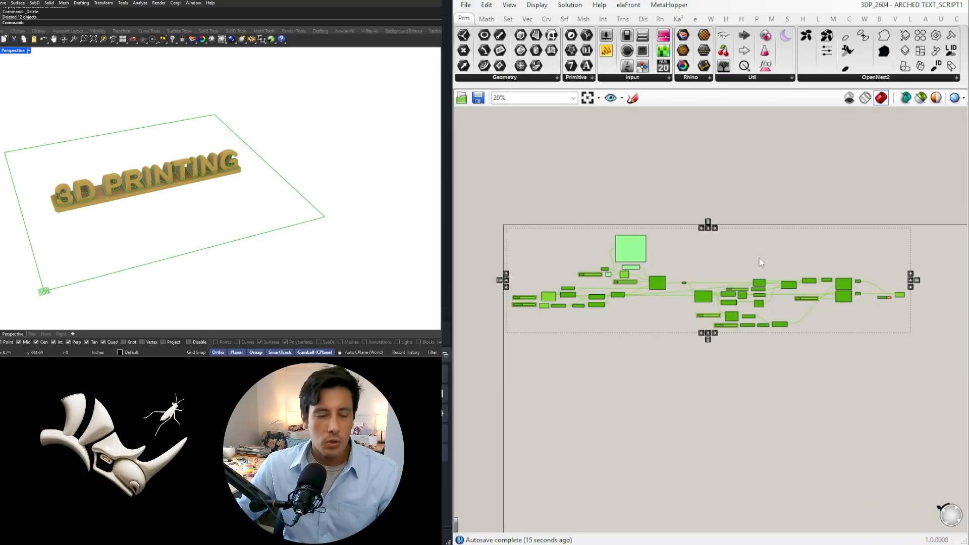
scroll(678, 261, up, 2)
click(669, 261)
right_drag(563, 260, 666, 263)
scroll(664, 264, up, 4)
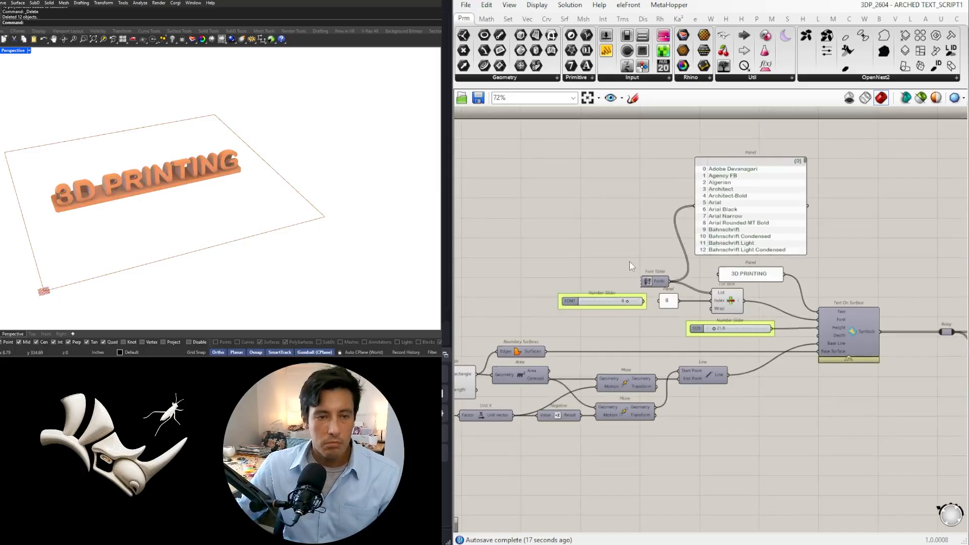
scroll(635, 241, down, 3)
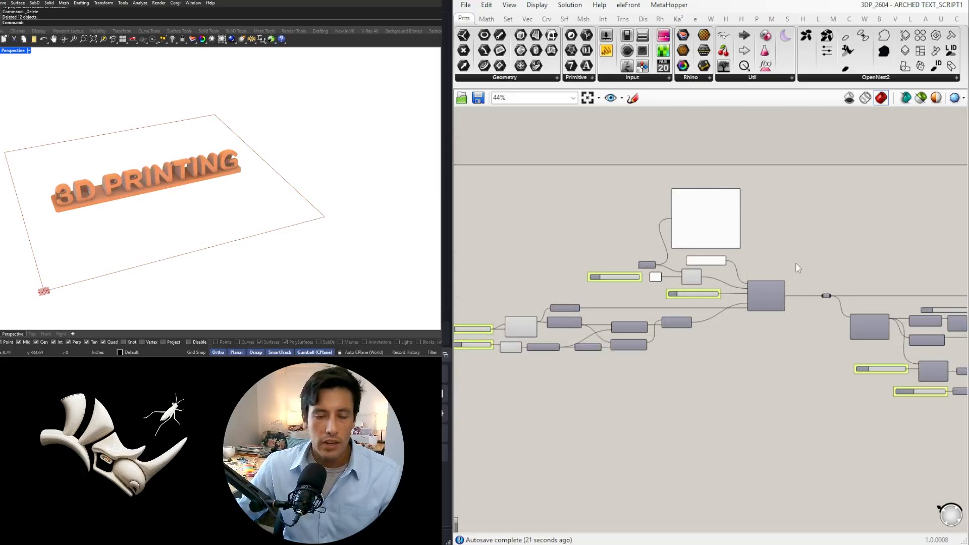
scroll(797, 268, down, 5)
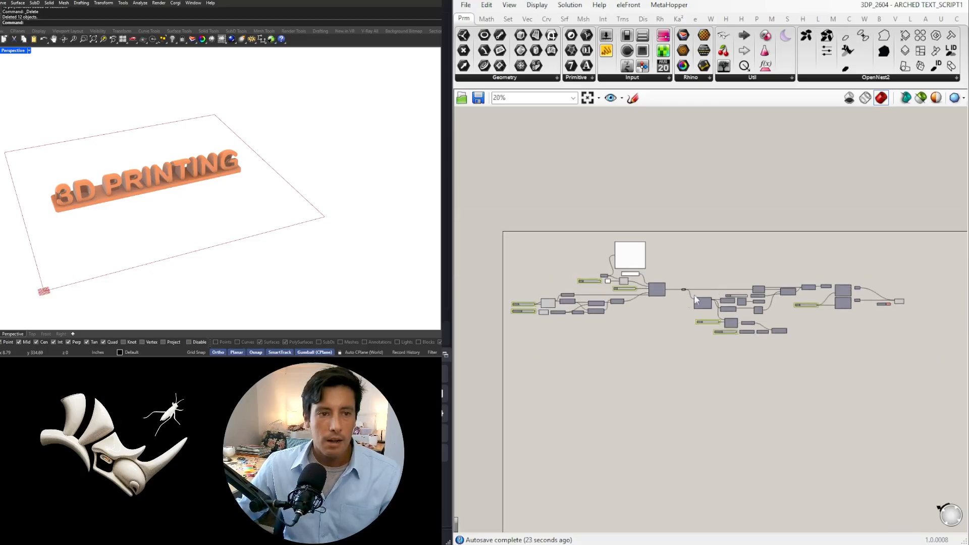
right_drag(671, 293, 705, 280)
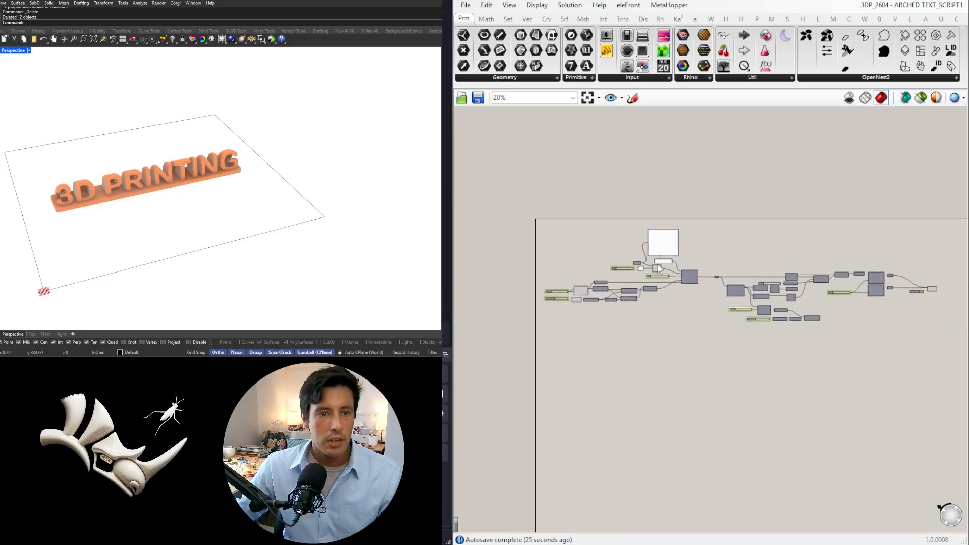